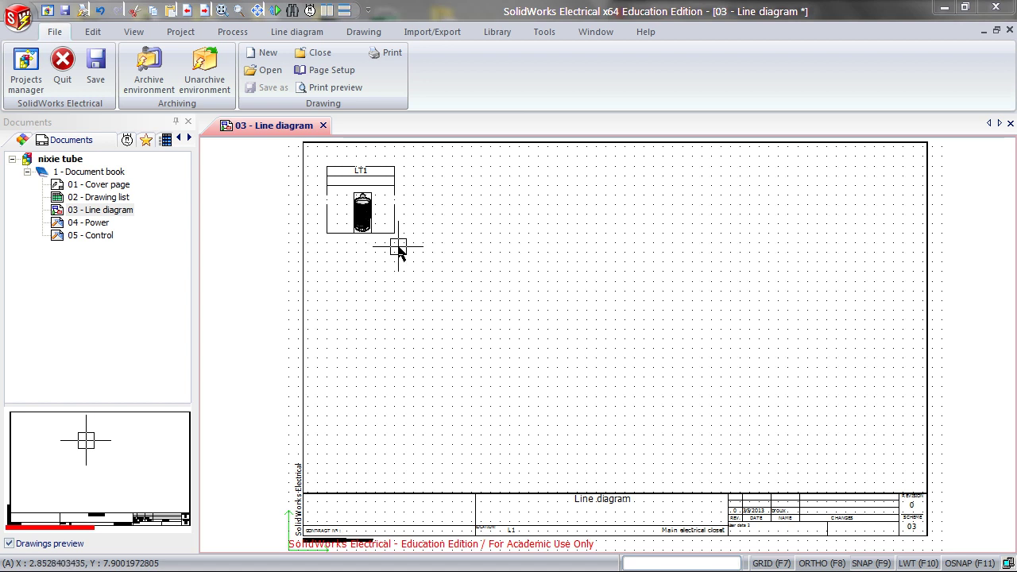
Step: Open the Manufacturer parts manager and filter its list to the Signalling, Alarm class
{"action": "left_click", "coordinate": [497, 32]}
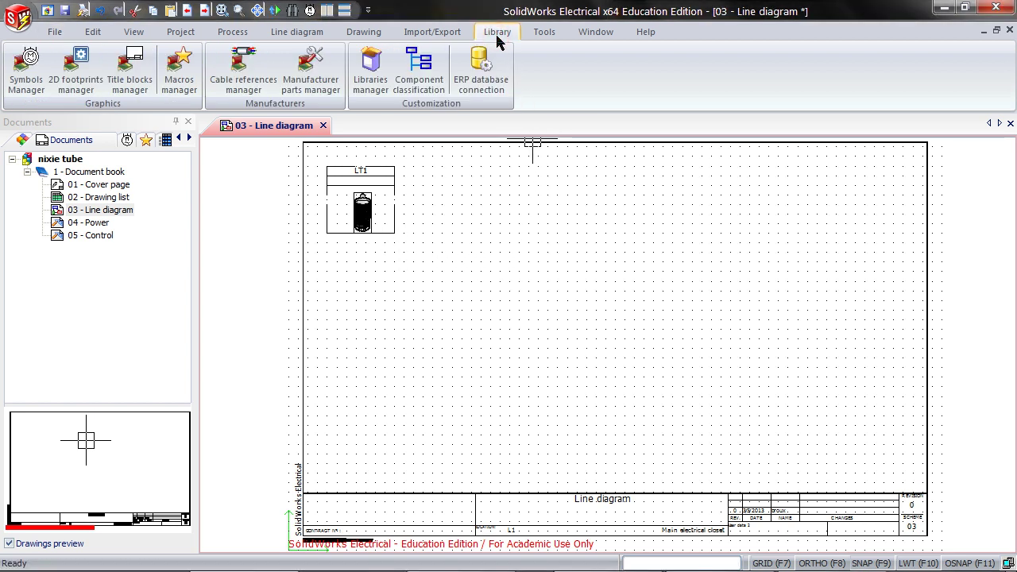
{"action": "left_click", "coordinate": [310, 84]}
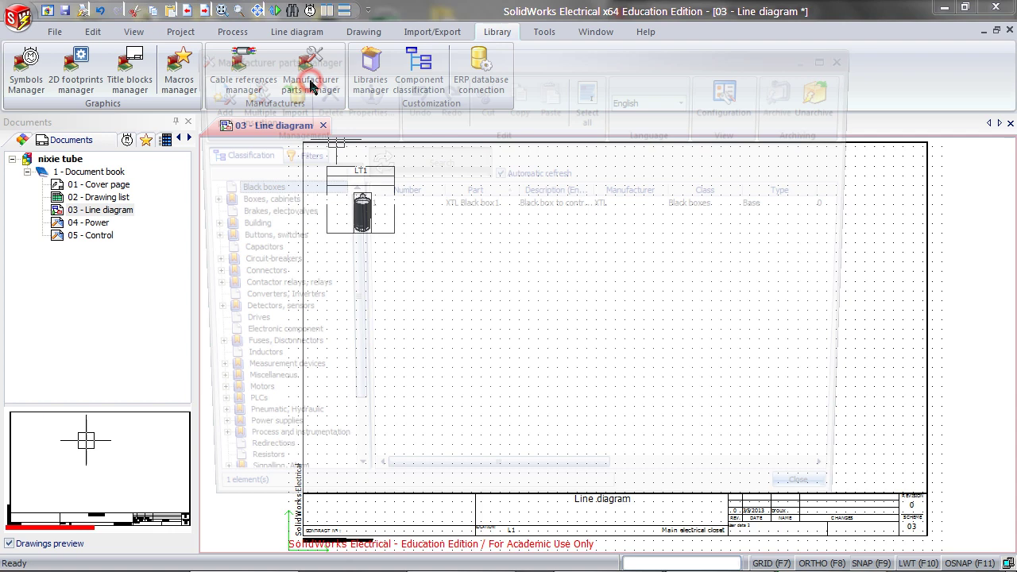
{"action": "left_click", "coordinate": [305, 156]}
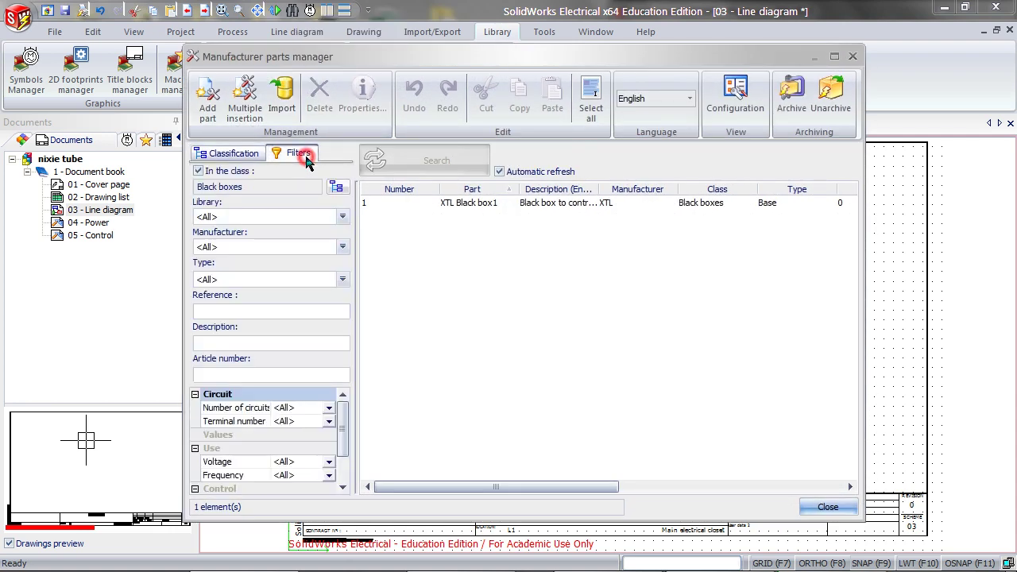
{"action": "left_click", "coordinate": [338, 188]}
{"action": "left_click_drag", "start_coordinate": [611, 278], "coordinate": [612, 375]}
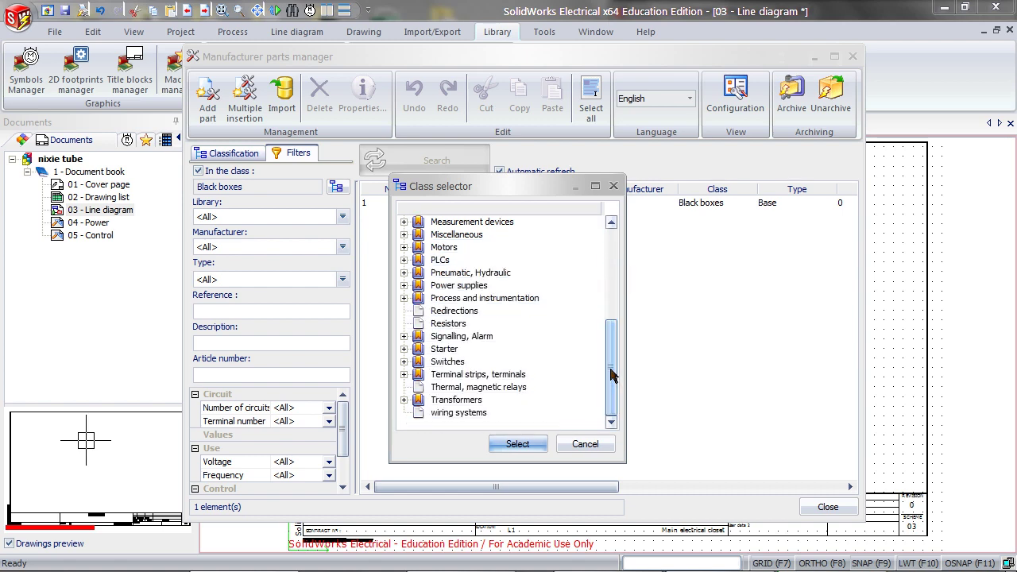
{"action": "left_click", "coordinate": [485, 340]}
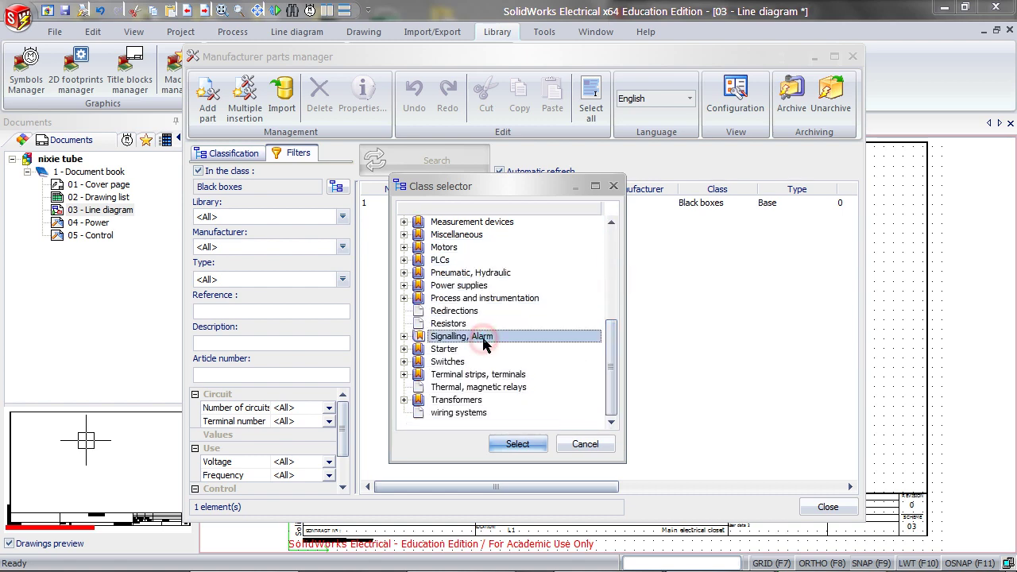
{"action": "left_click", "coordinate": [518, 444]}
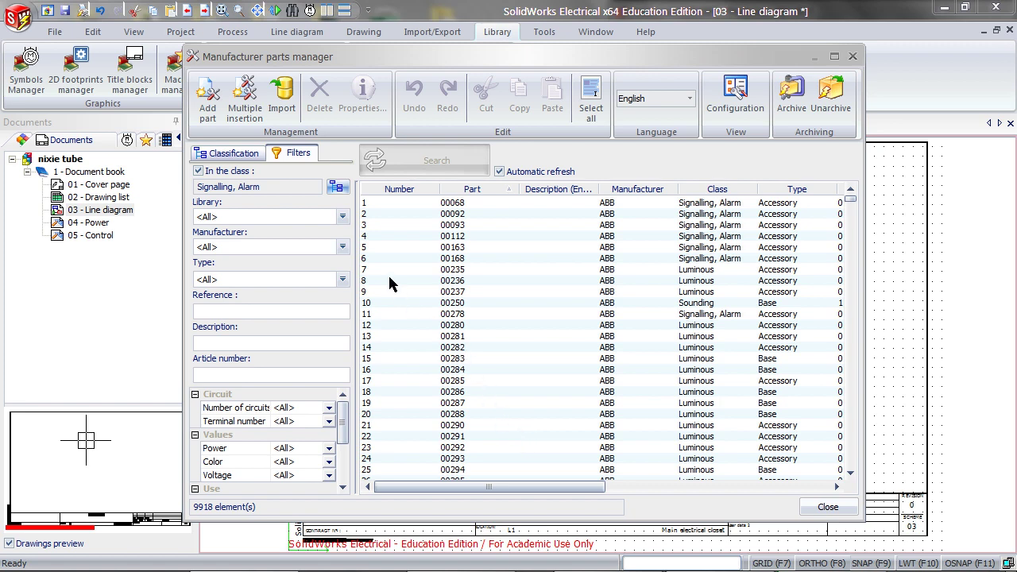
Step: Add part 'Nixie Tube', manufacturer SolidWorks, class Signalling, Alarm > Luminous, and save it
{"action": "left_click", "coordinate": [210, 106]}
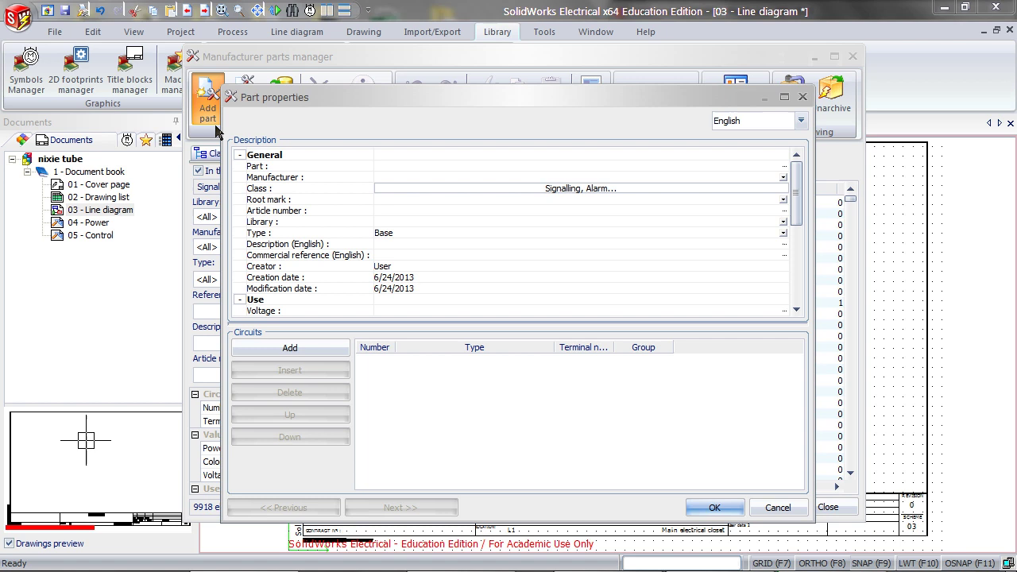
{"action": "left_click", "coordinate": [418, 164]}
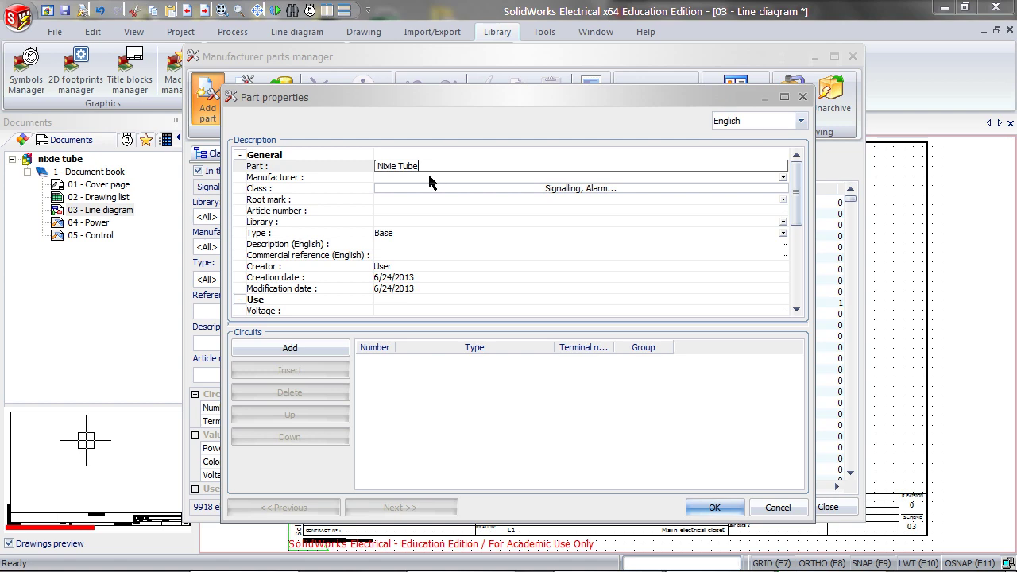
{"action": "left_click", "coordinate": [429, 178]}
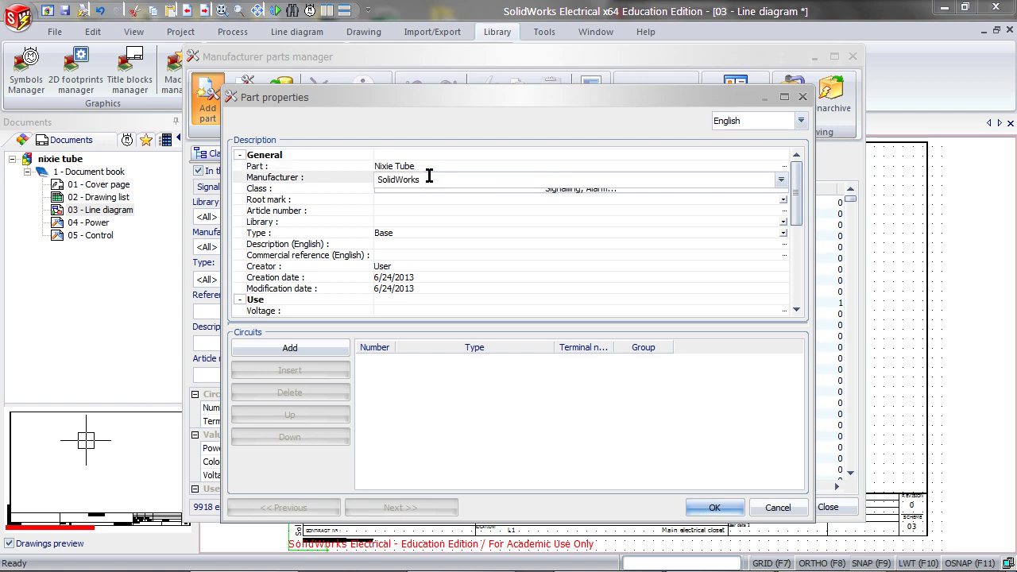
{"action": "double_click", "coordinate": [535, 190]}
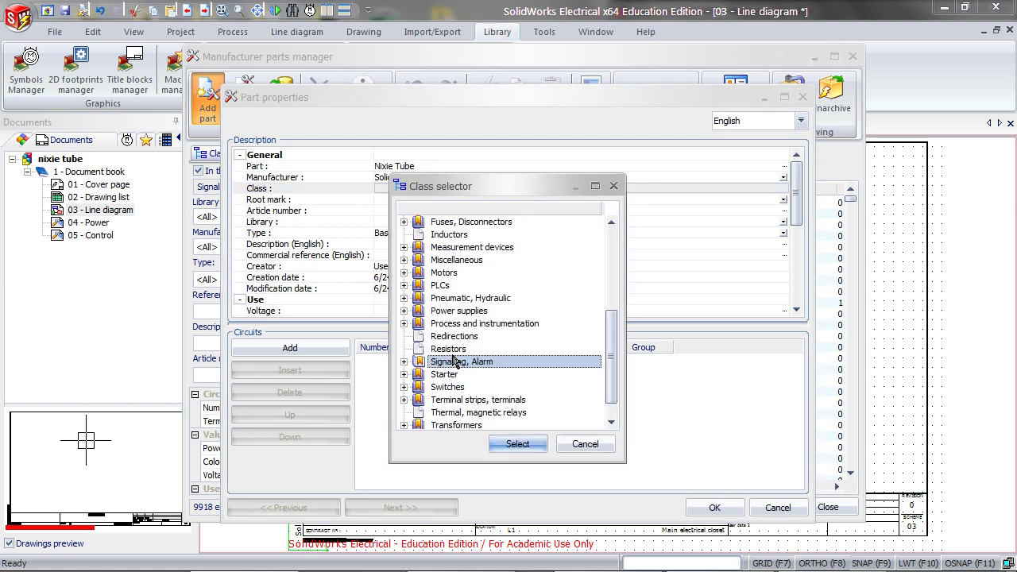
{"action": "left_click", "coordinate": [404, 362]}
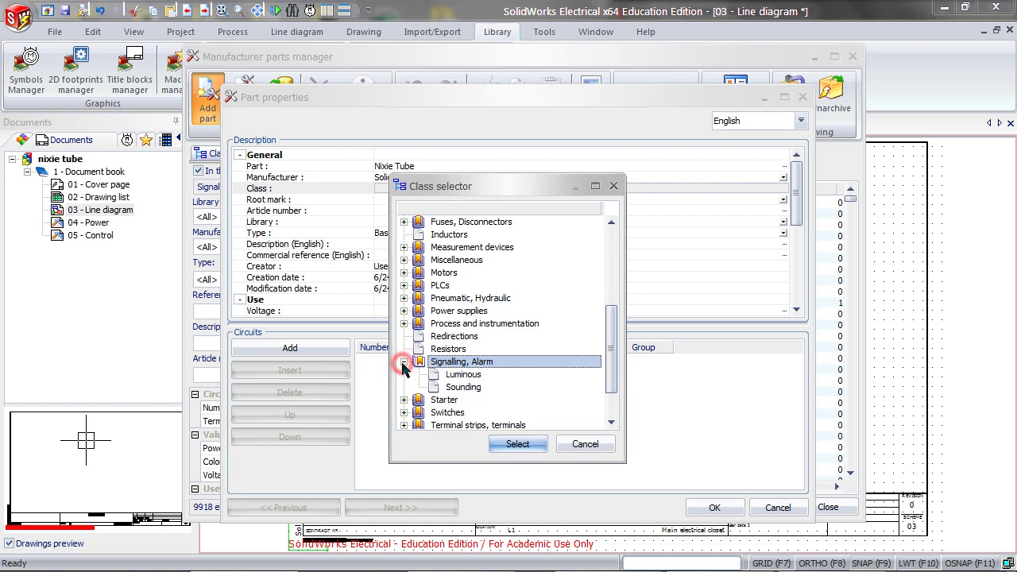
{"action": "left_click", "coordinate": [455, 376]}
{"action": "left_click", "coordinate": [533, 446]}
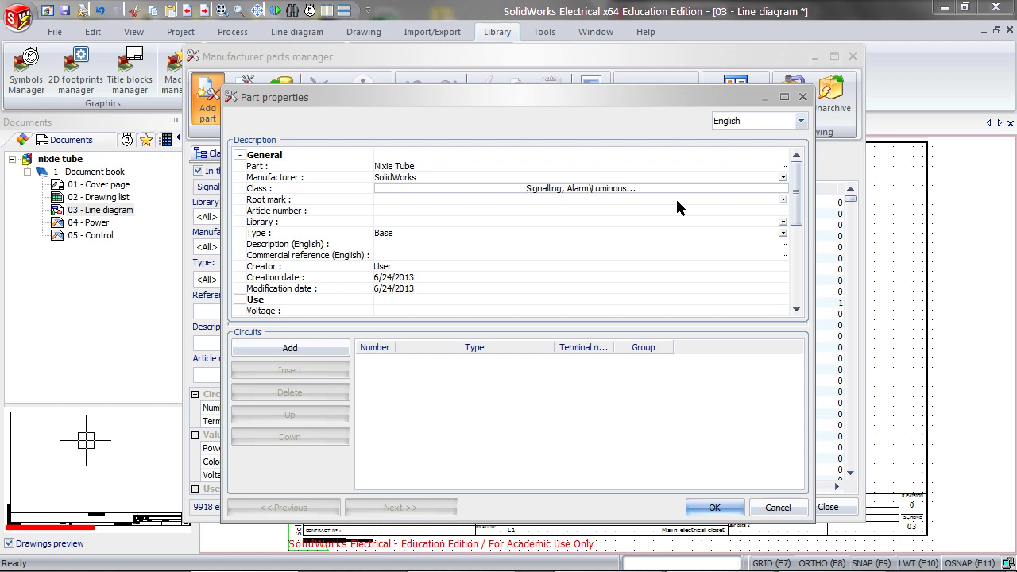
{"action": "left_click_drag", "start_coordinate": [801, 213], "coordinate": [804, 306]}
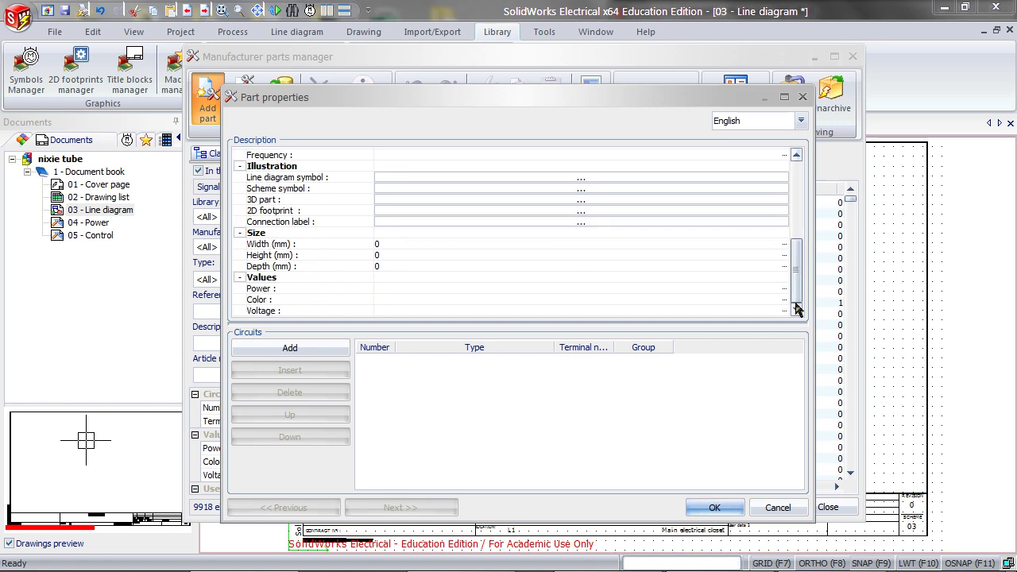
{"action": "left_click", "coordinate": [713, 508]}
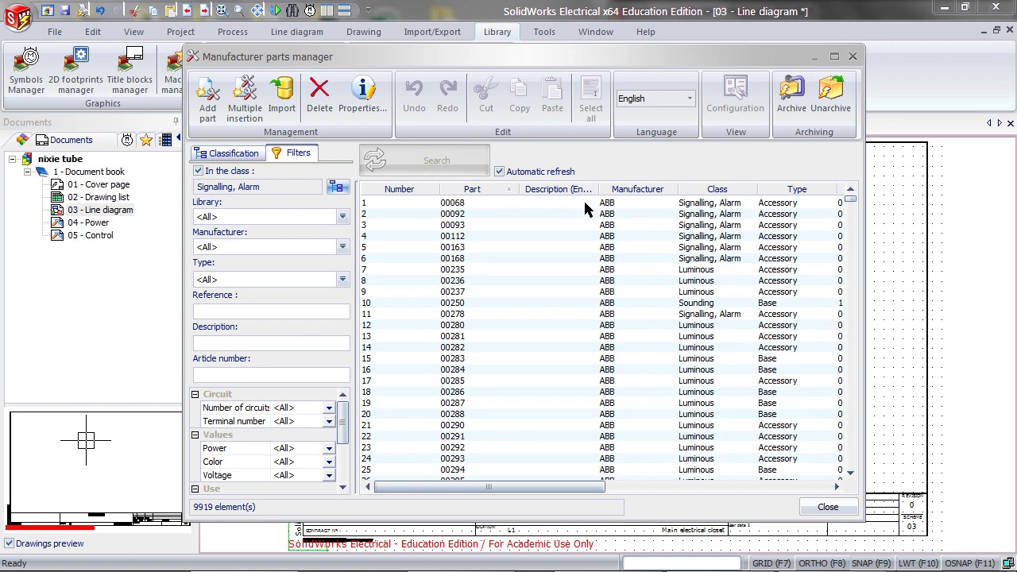
Step: Filter the parts to manufacturer SolidWorks, select the Nixie Tube row, and close the manager
{"action": "left_click", "coordinate": [342, 247]}
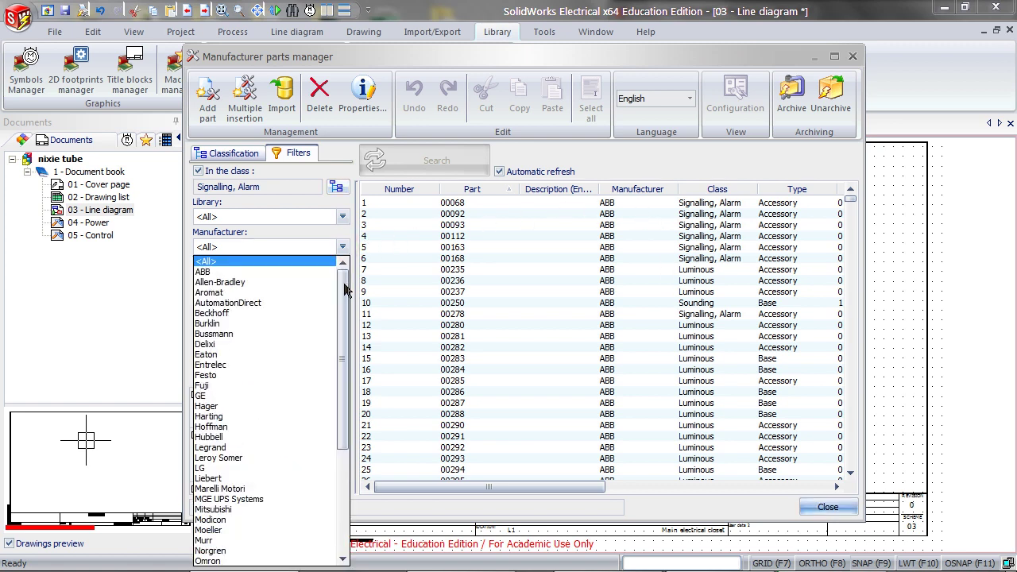
{"action": "left_click_drag", "start_coordinate": [344, 291], "coordinate": [337, 398]}
{"action": "left_click", "coordinate": [247, 520]}
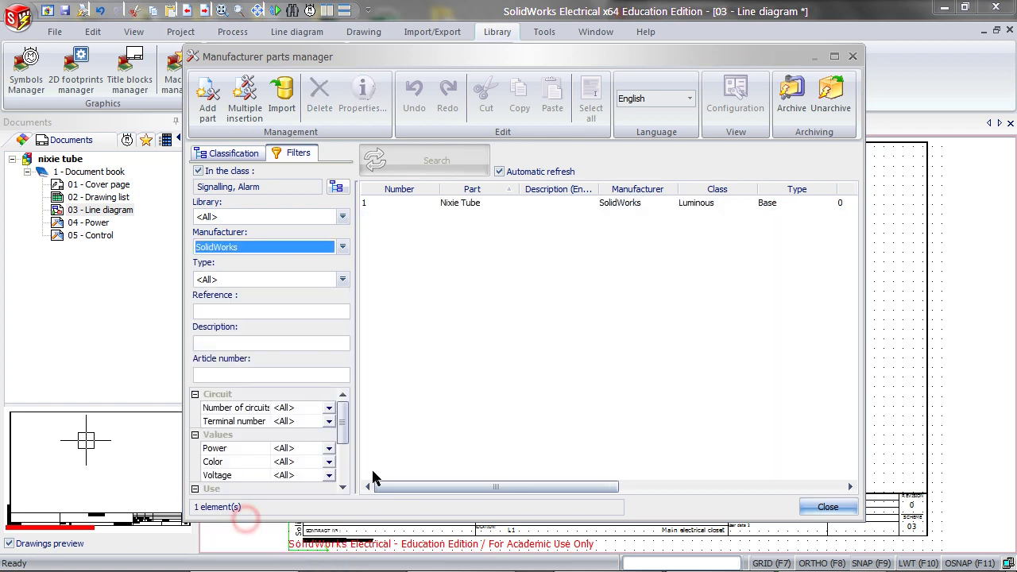
{"action": "left_click", "coordinate": [561, 203]}
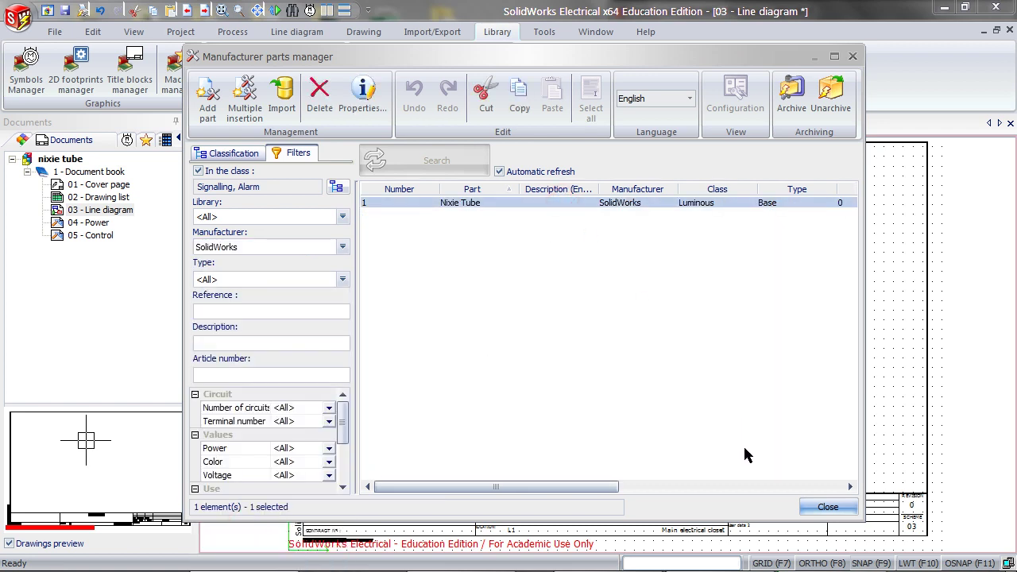
{"action": "left_click", "coordinate": [826, 507]}
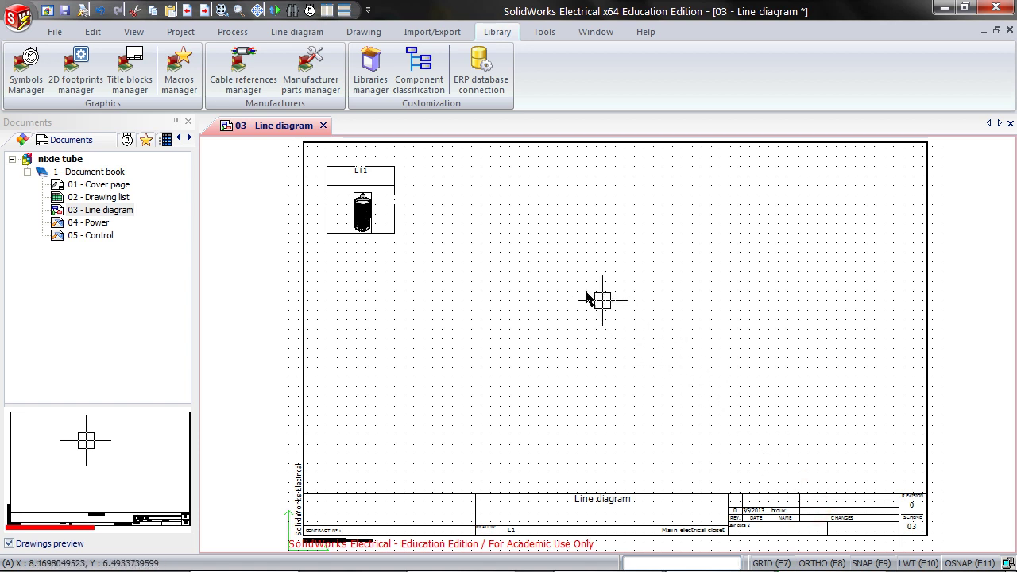
Step: In LT1's Symbol properties, search the SolidWorks parts and add Nixie Tube as its manufacturer part
{"action": "left_click", "coordinate": [389, 186]}
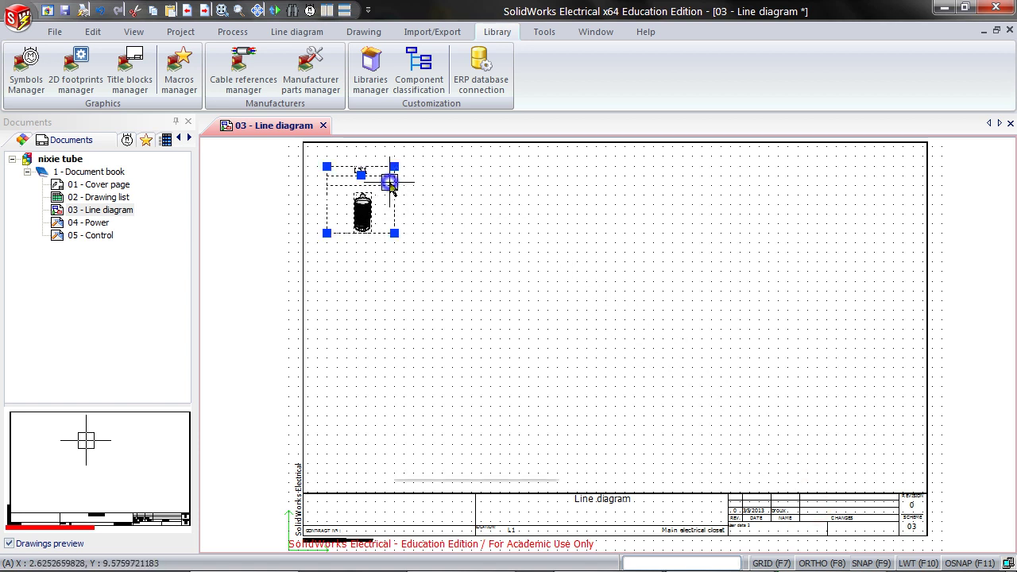
{"action": "right_click", "coordinate": [389, 186]}
{"action": "left_click", "coordinate": [414, 191]}
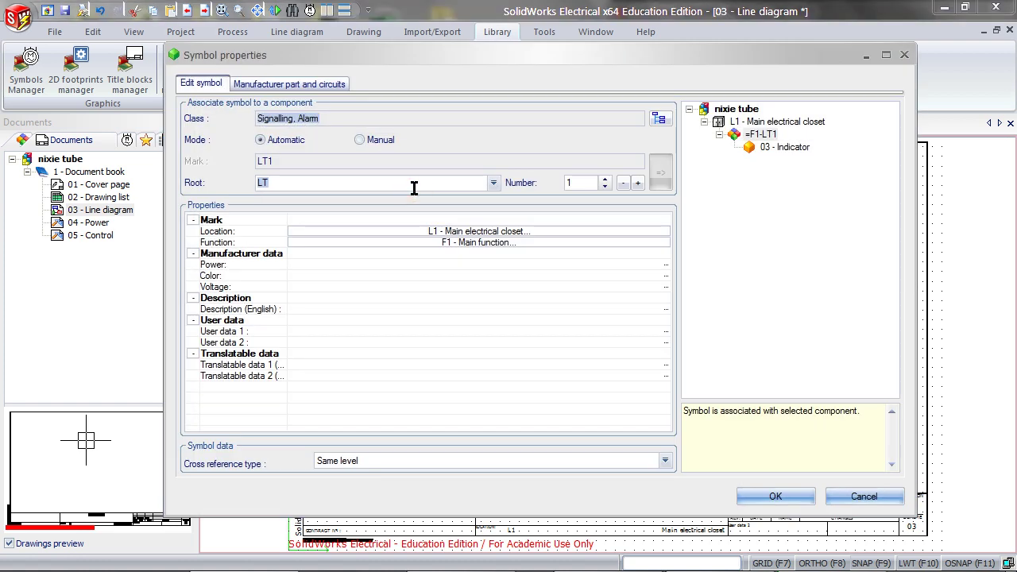
{"action": "left_click", "coordinate": [332, 87]}
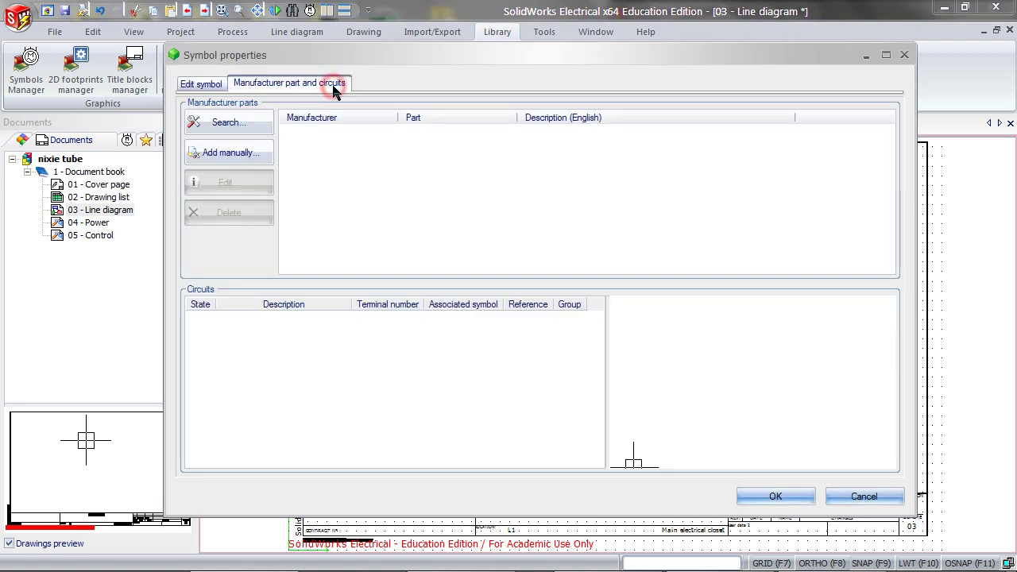
{"action": "left_click", "coordinate": [256, 123]}
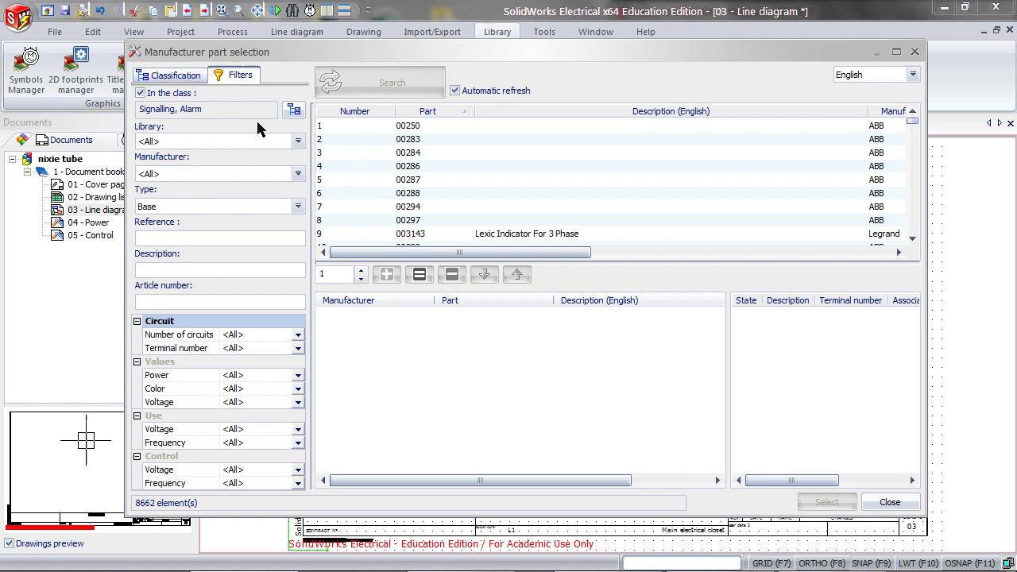
{"action": "left_click", "coordinate": [296, 174]}
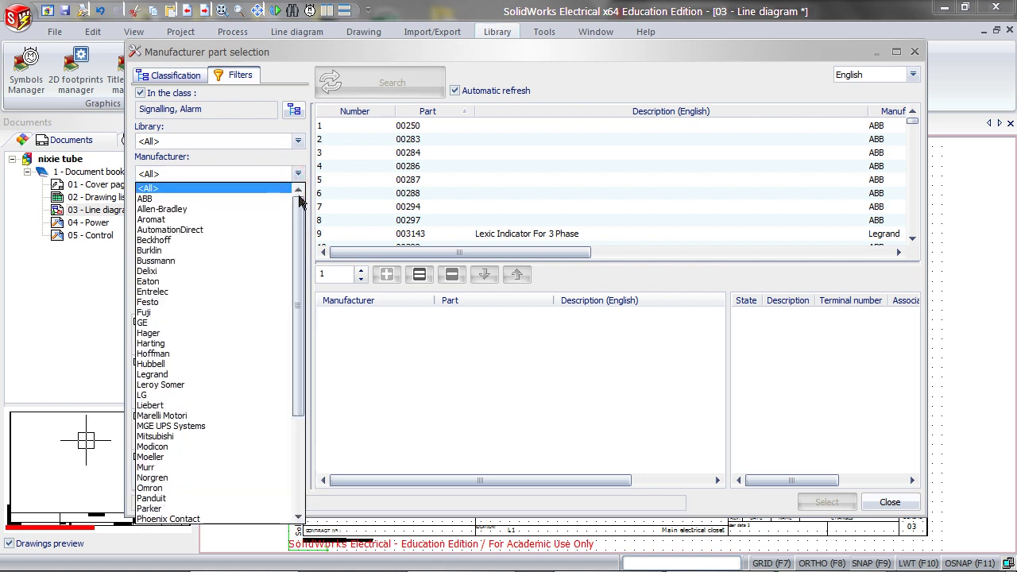
{"action": "left_click_drag", "start_coordinate": [294, 199], "coordinate": [294, 334]}
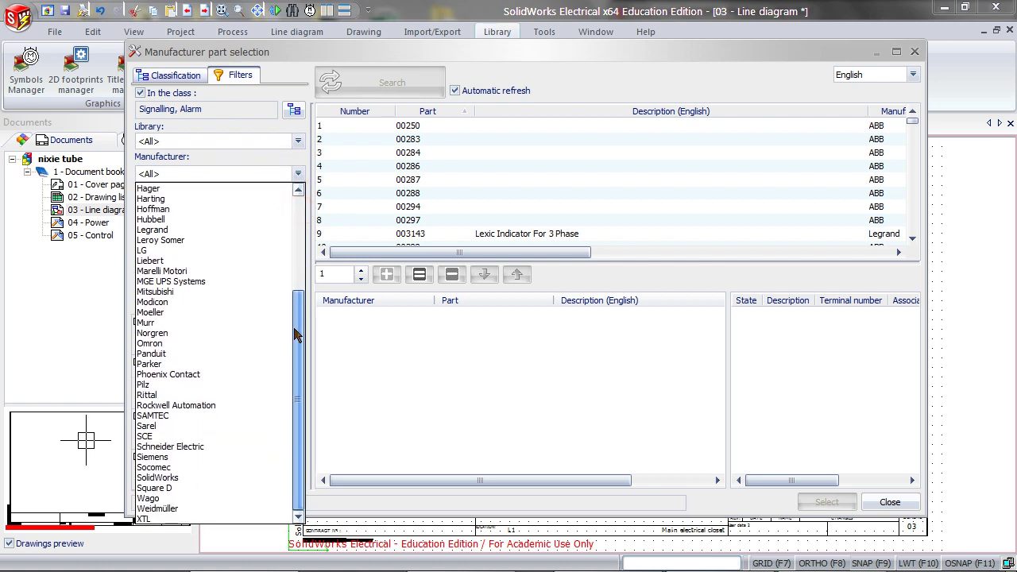
{"action": "left_click", "coordinate": [184, 477]}
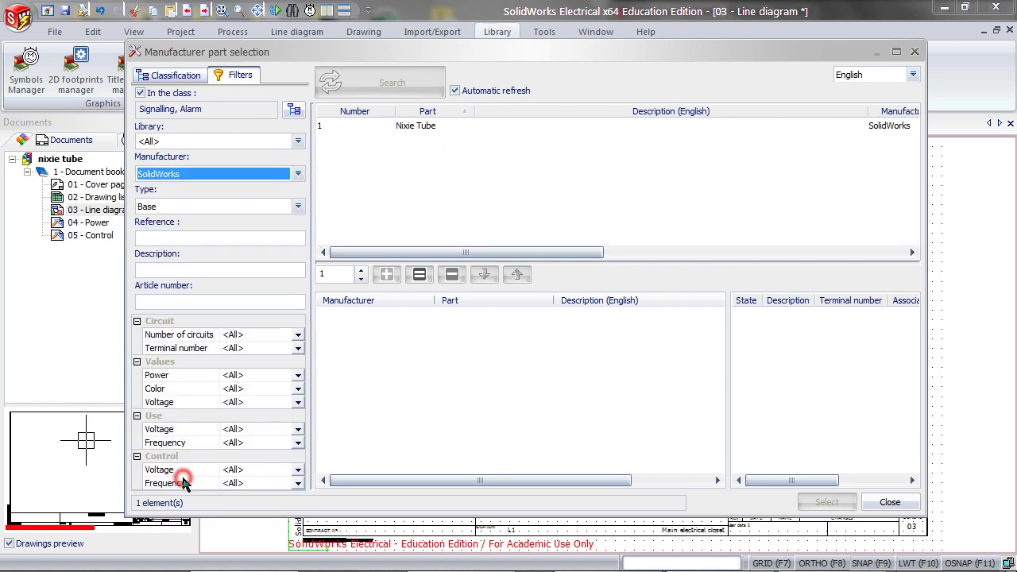
{"action": "left_click", "coordinate": [427, 130]}
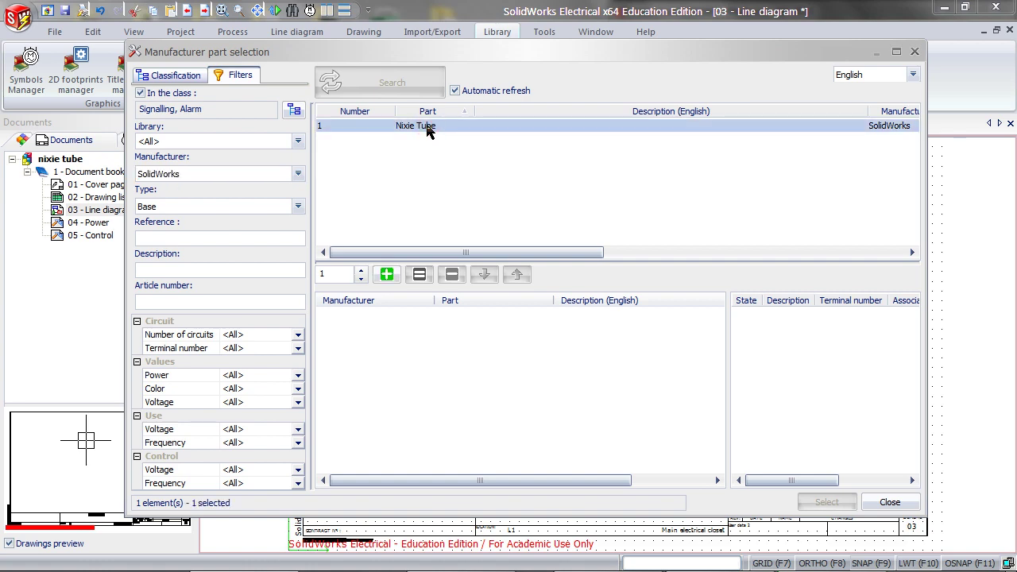
{"action": "left_click", "coordinate": [386, 275]}
{"action": "left_click", "coordinate": [819, 502]}
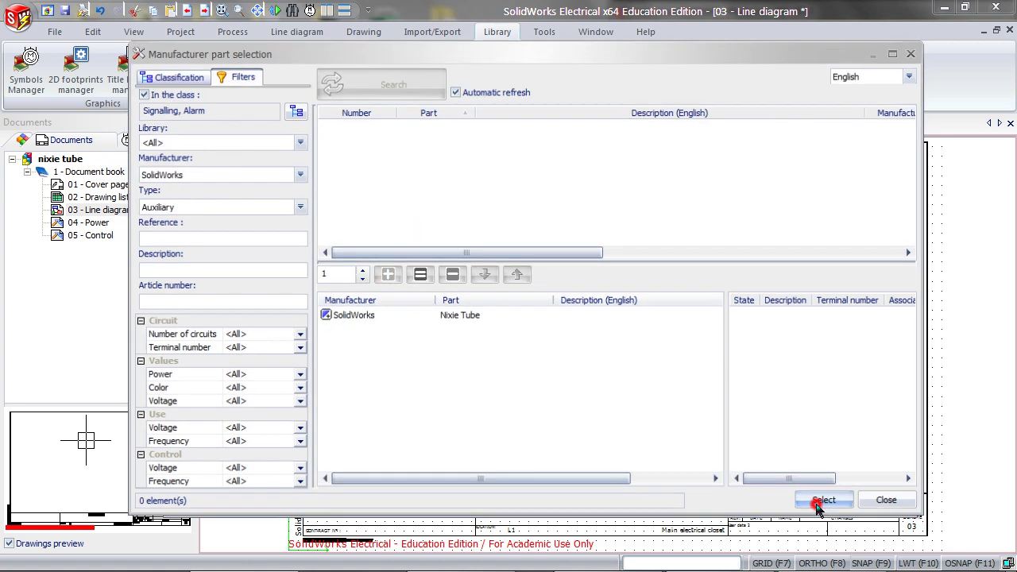
Step: Apply the LT1 symbol properties and reopen the parts manager filtered to manufacturer SolidWorks
{"action": "left_click", "coordinate": [774, 497]}
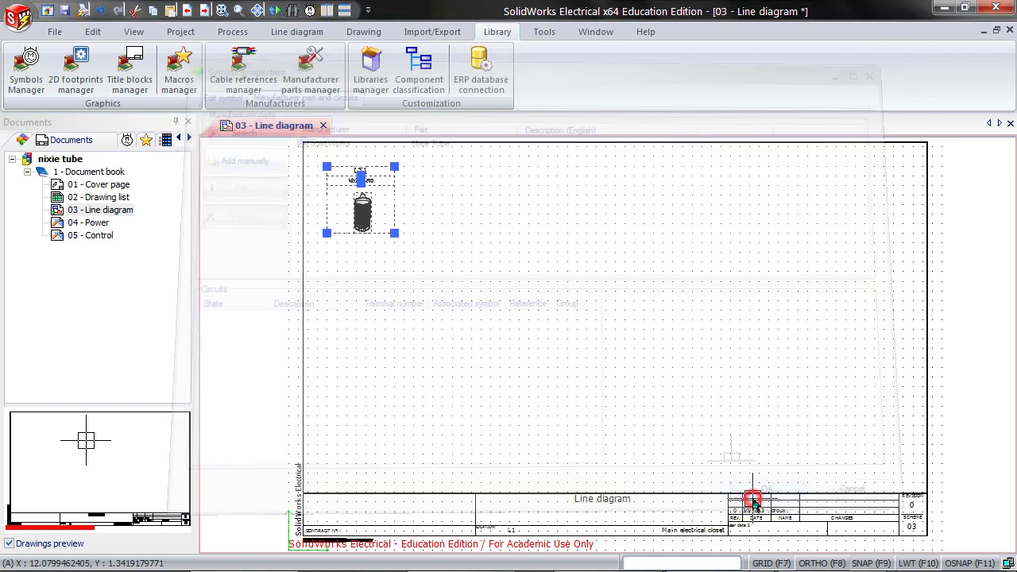
{"action": "scroll", "coordinate": [403, 203], "scroll_direction": "up", "scroll_amount": 5}
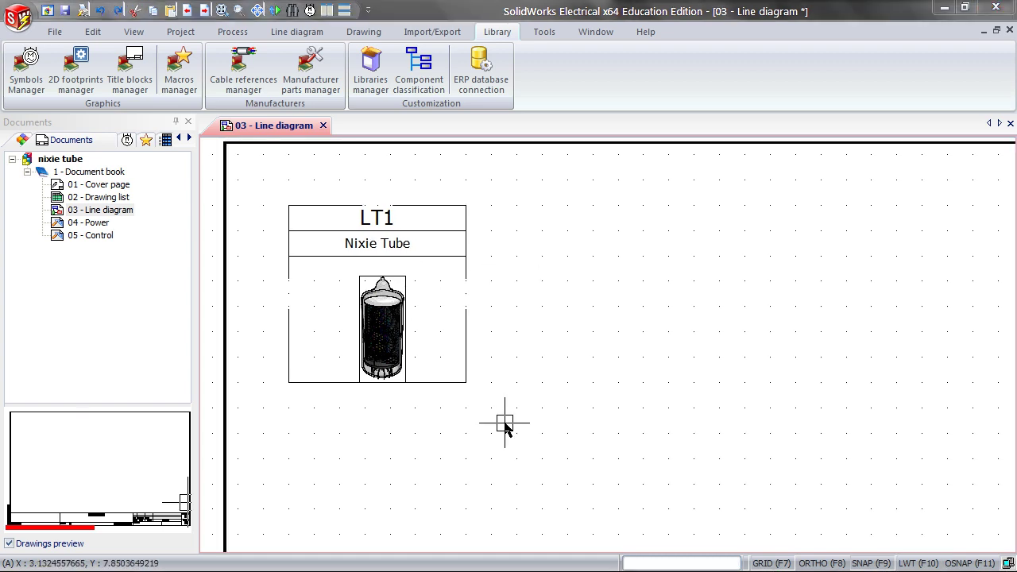
{"action": "left_click", "coordinate": [318, 78]}
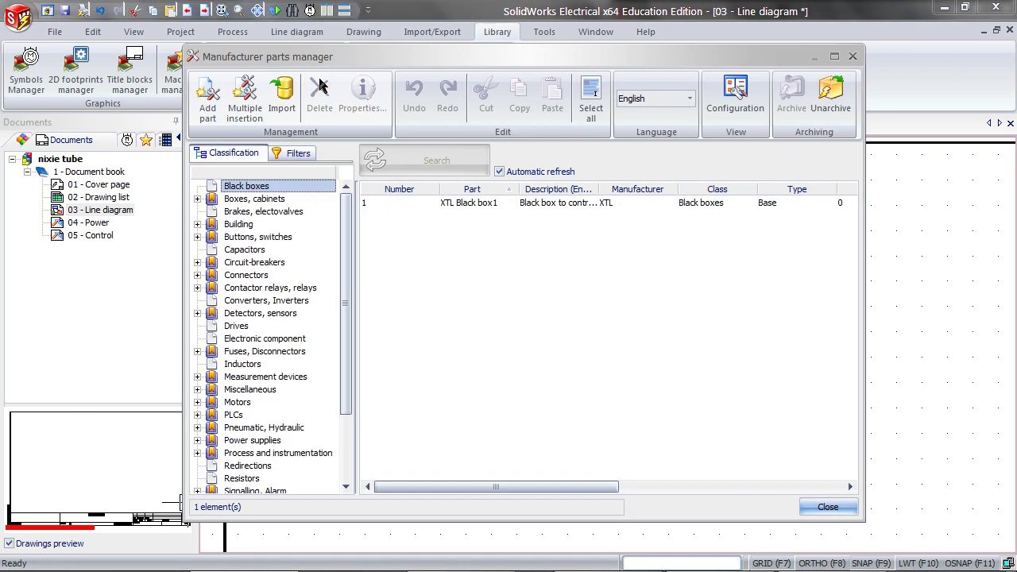
{"action": "left_click", "coordinate": [295, 152]}
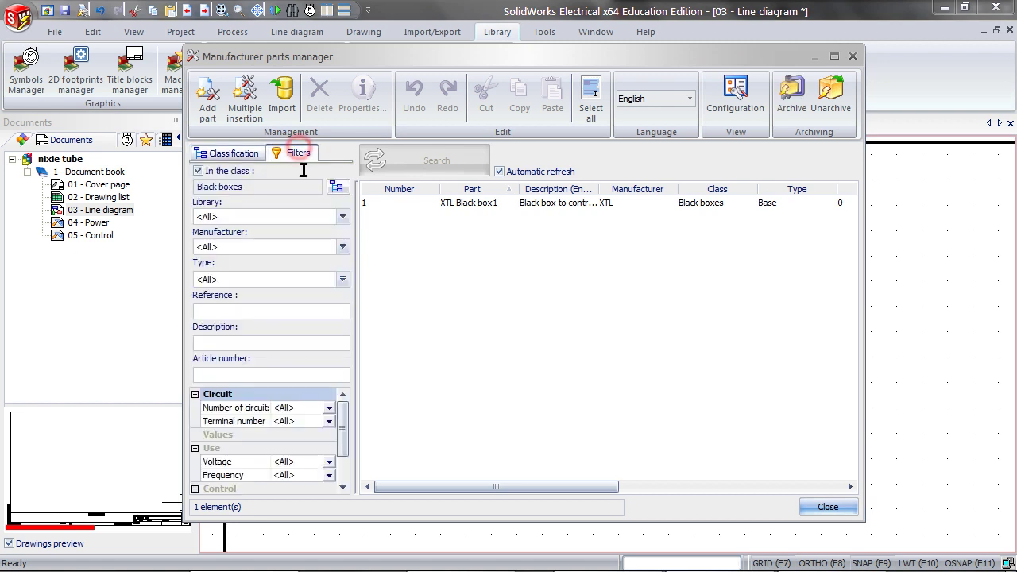
{"action": "left_click", "coordinate": [340, 247]}
{"action": "left_click_drag", "start_coordinate": [343, 267], "coordinate": [343, 442]}
{"action": "left_click", "coordinate": [275, 520]}
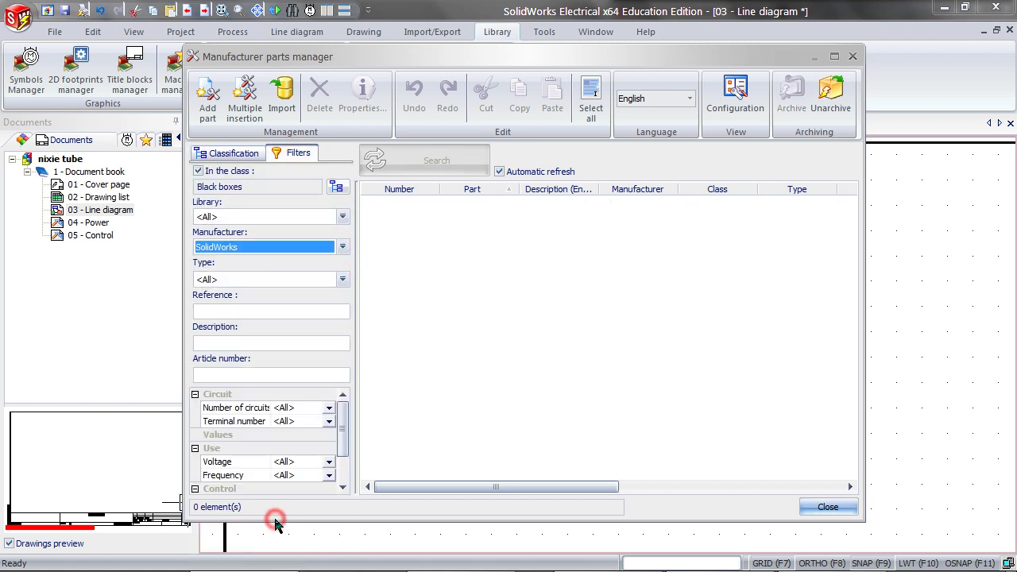
Step: Narrow the list to the Signalling, Alarm class and select Nixie Tube
{"action": "left_click", "coordinate": [337, 189]}
{"action": "left_click_drag", "start_coordinate": [611, 292], "coordinate": [601, 360]}
{"action": "left_click", "coordinate": [496, 401]}
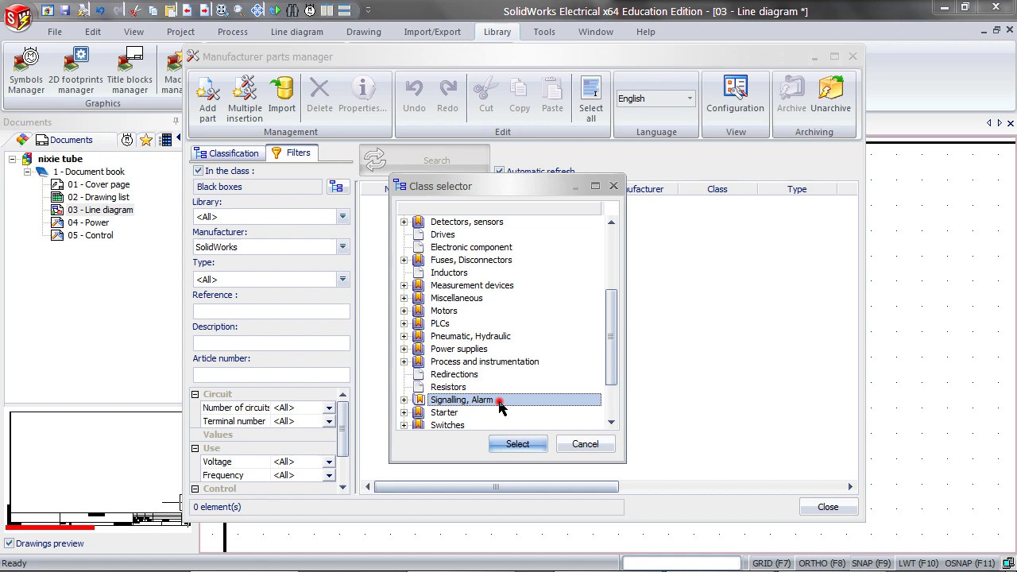
{"action": "left_click", "coordinate": [517, 443]}
{"action": "left_click", "coordinate": [499, 205]}
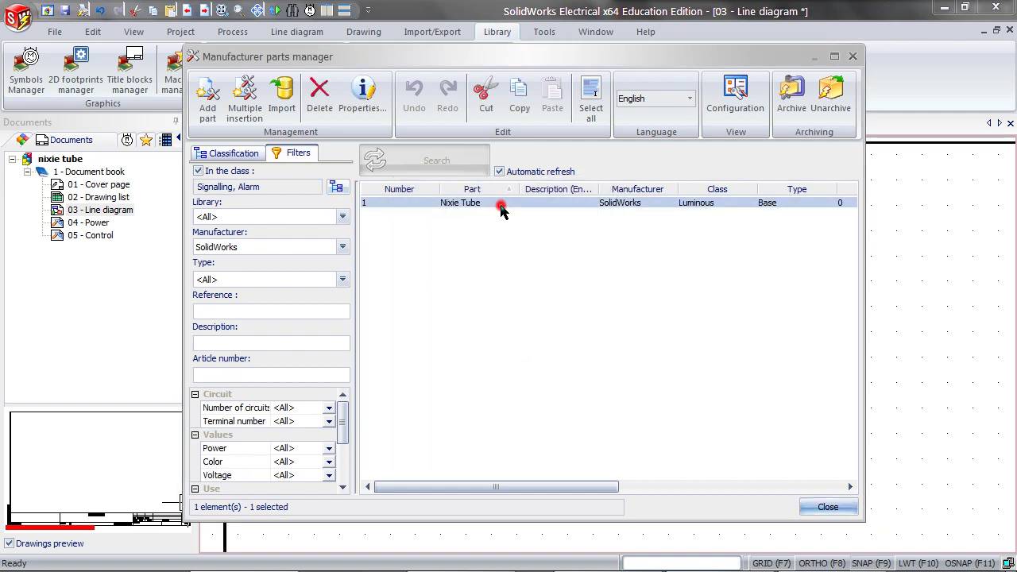
Step: Give Nixie Tube a TH0 - Signalling, Alarm circuit with terminal numbers through 12, save, and close
{"action": "left_click", "coordinate": [359, 111]}
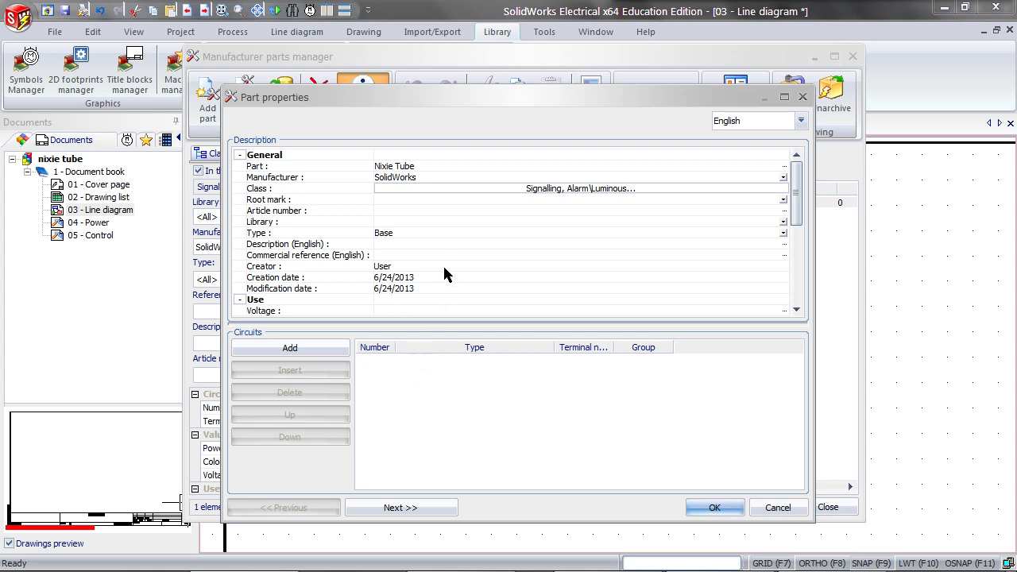
{"action": "left_click", "coordinate": [335, 349]}
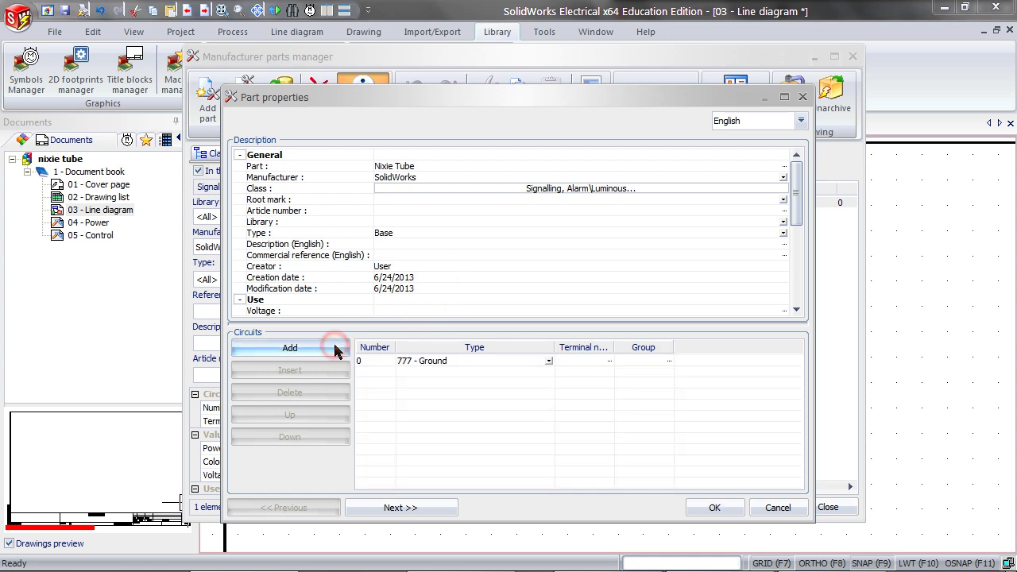
{"action": "left_click", "coordinate": [546, 361]}
{"action": "left_click", "coordinate": [548, 361]}
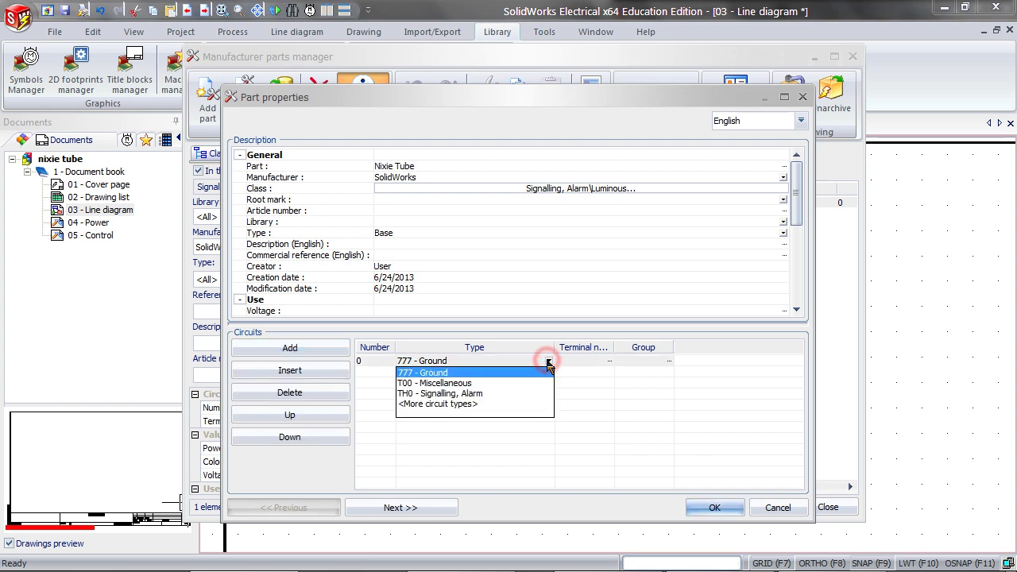
{"action": "left_click", "coordinate": [522, 395]}
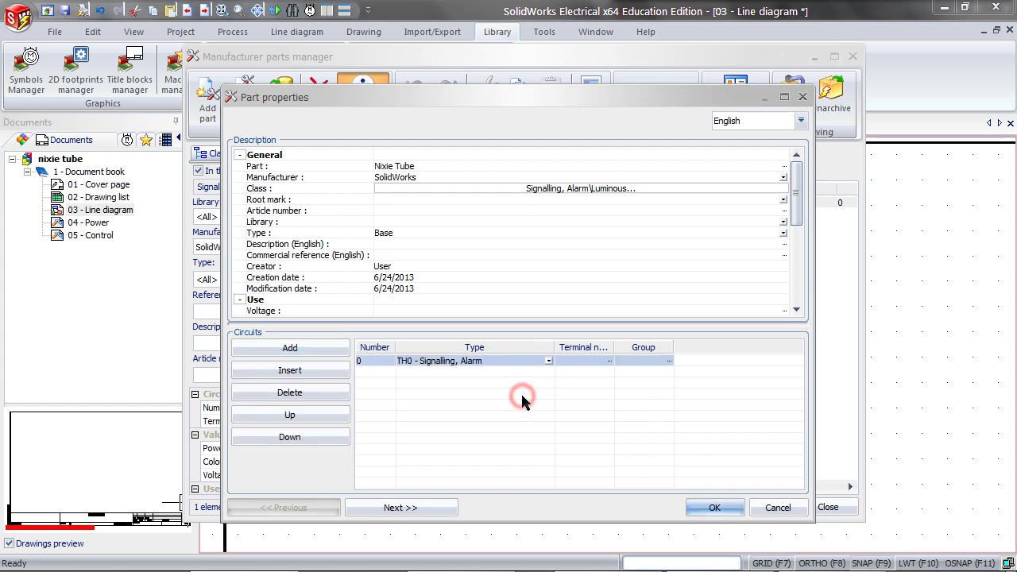
{"action": "left_click", "coordinate": [592, 361]}
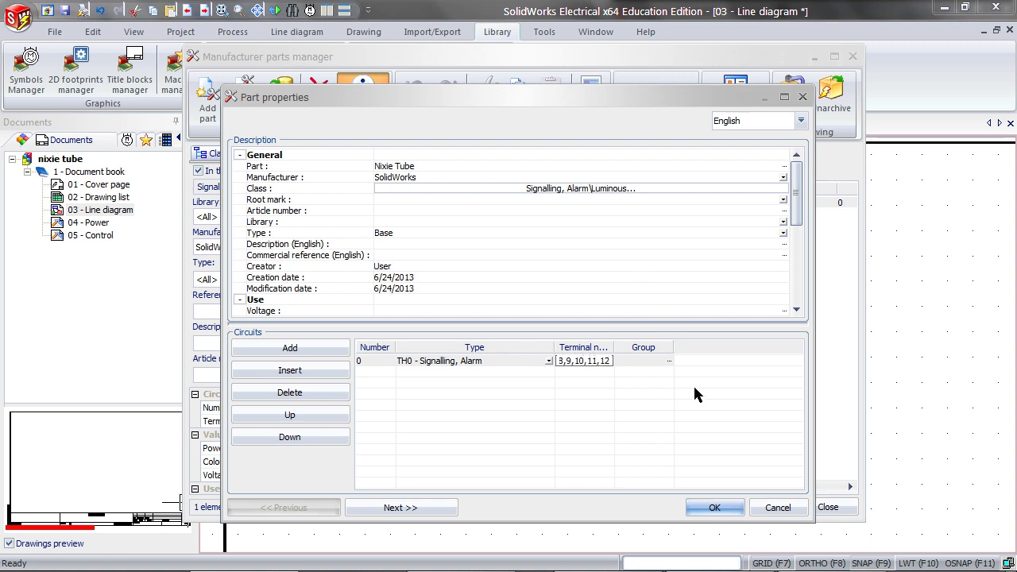
{"action": "left_click", "coordinate": [727, 509]}
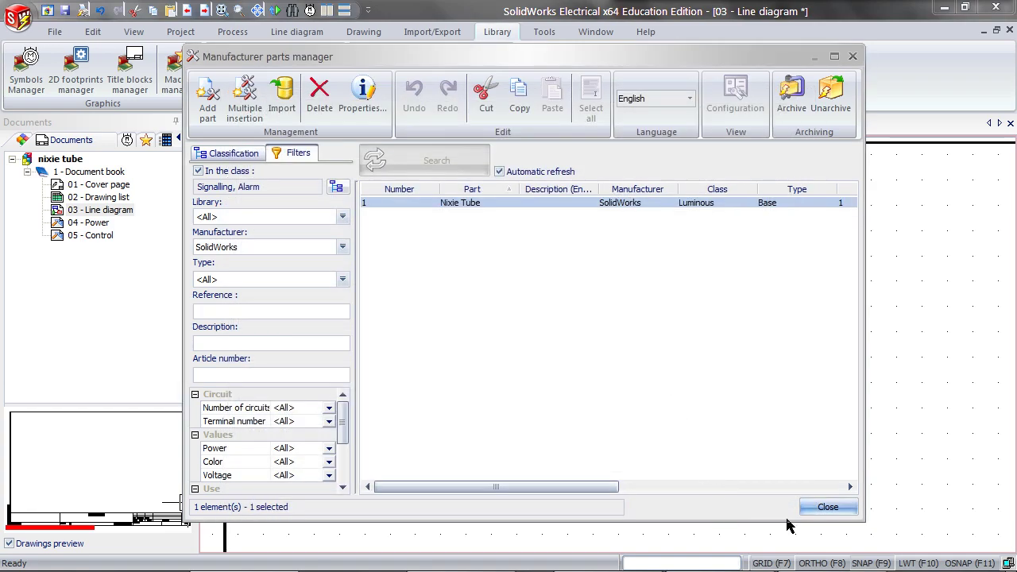
{"action": "left_click", "coordinate": [820, 506]}
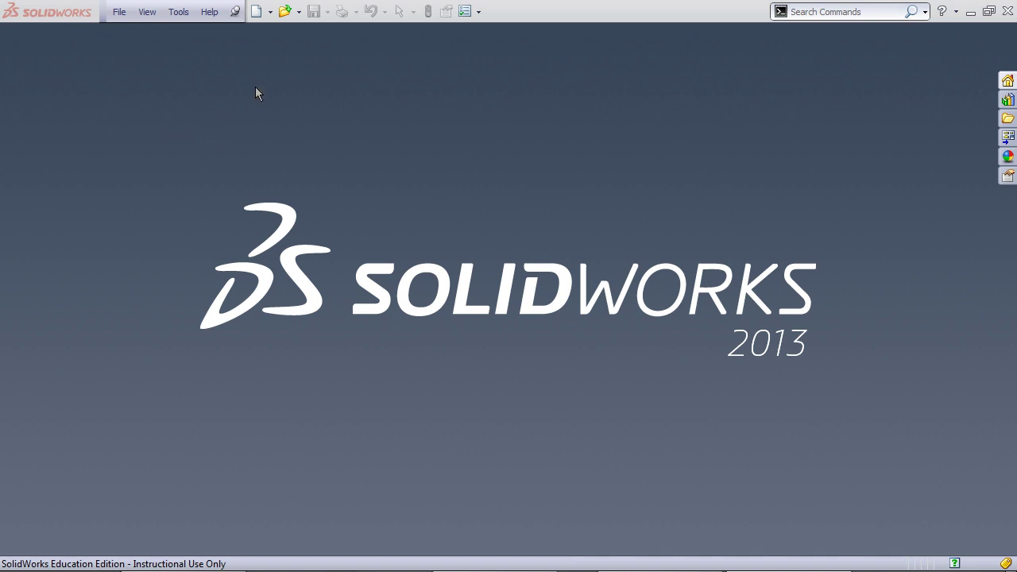
Step: Open nixie tube.SLDPRT, then enable the SolidWorks Electrical add-in under Tools > Add-Ins
{"action": "left_click", "coordinate": [285, 11]}
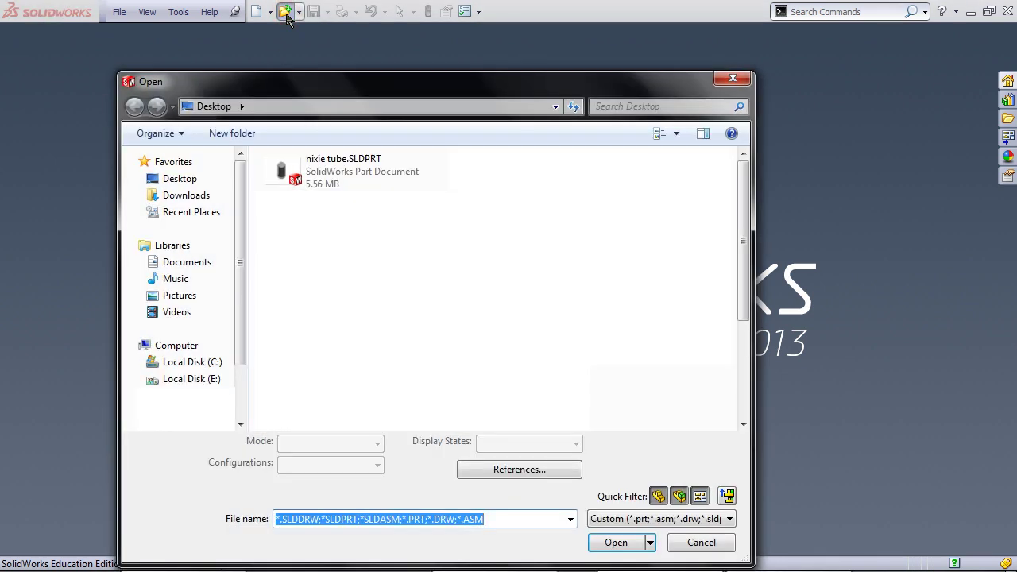
{"action": "double_click", "coordinate": [327, 166]}
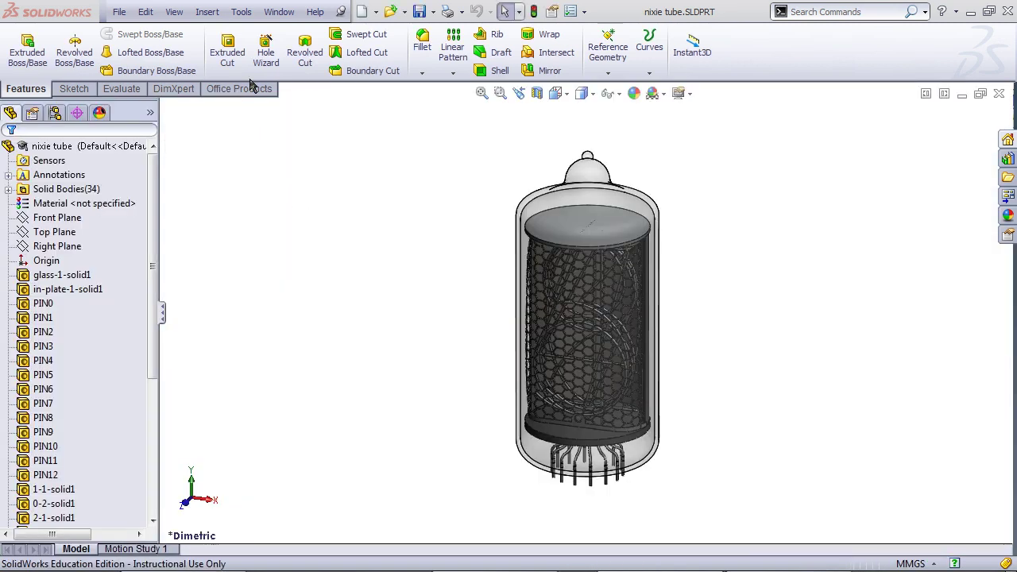
{"action": "left_click", "coordinate": [239, 11]}
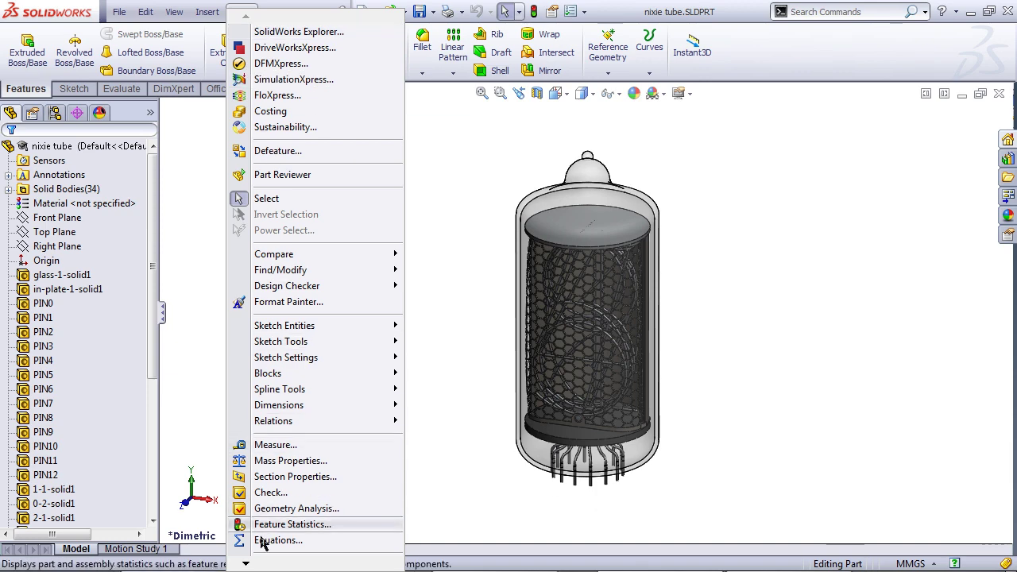
{"action": "left_click", "coordinate": [249, 562]}
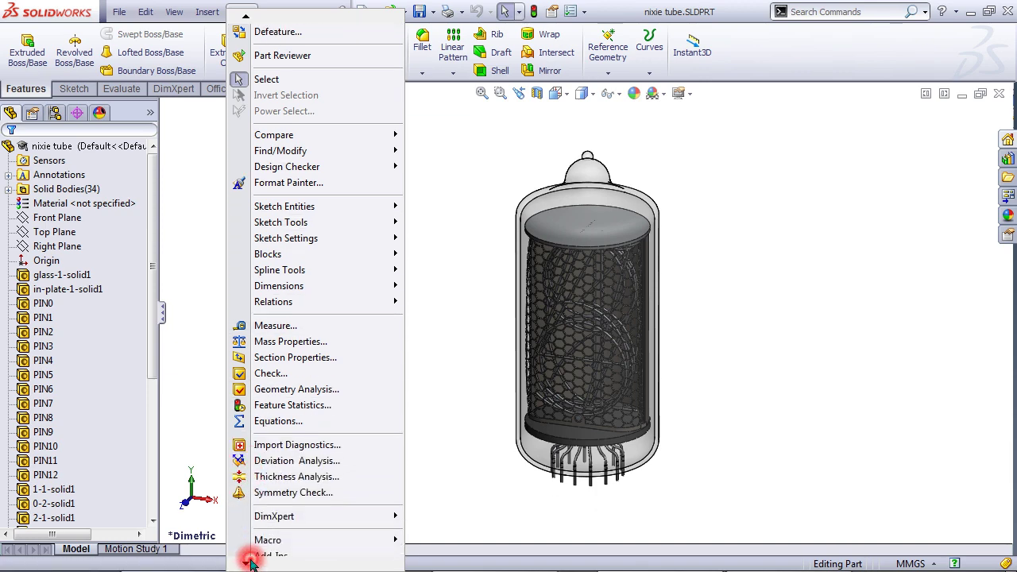
{"action": "left_click", "coordinate": [270, 532]}
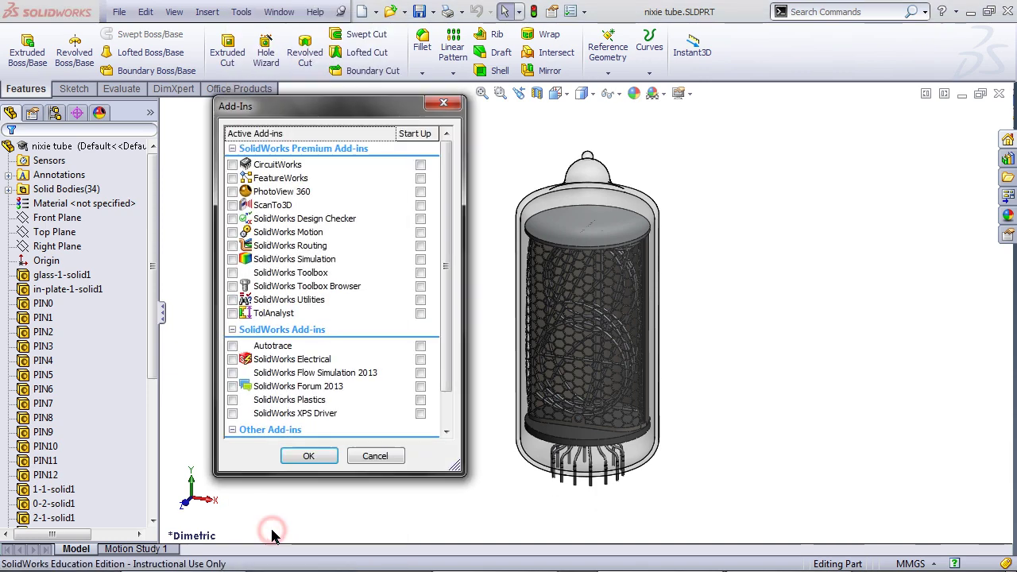
{"action": "left_click", "coordinate": [232, 359]}
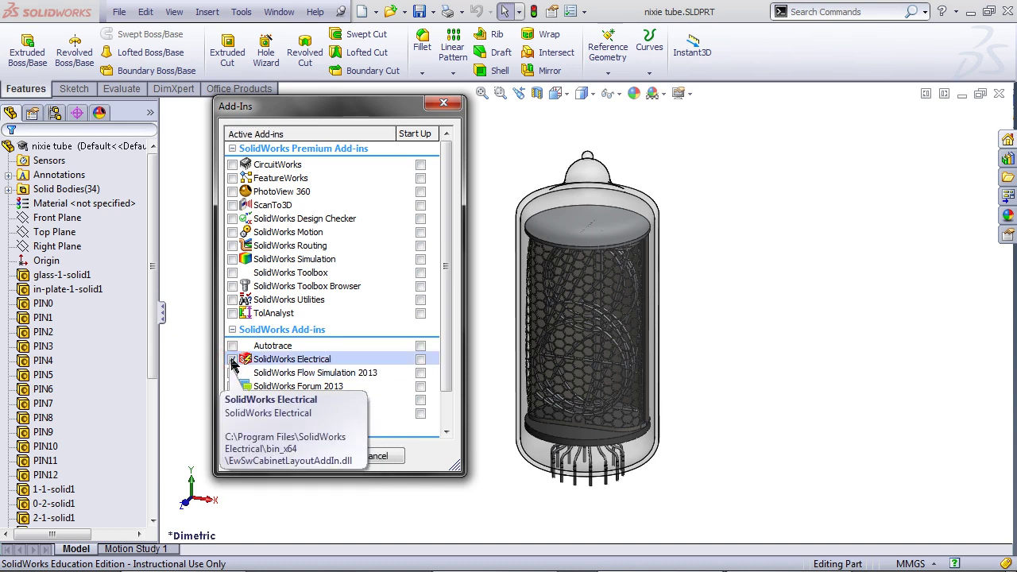
{"action": "left_click", "coordinate": [310, 458]}
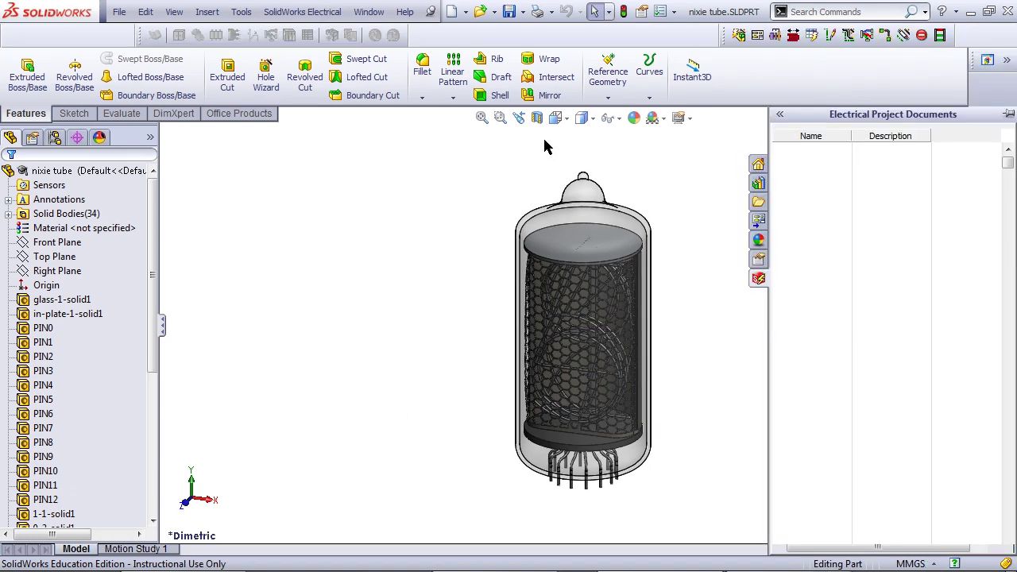
Step: From the Bottom view, start a sketch on PIN0's end face for placing points
{"action": "key", "text": "ctrl+6"}
{"action": "left_click", "coordinate": [558, 118]}
{"action": "left_click", "coordinate": [575, 198]}
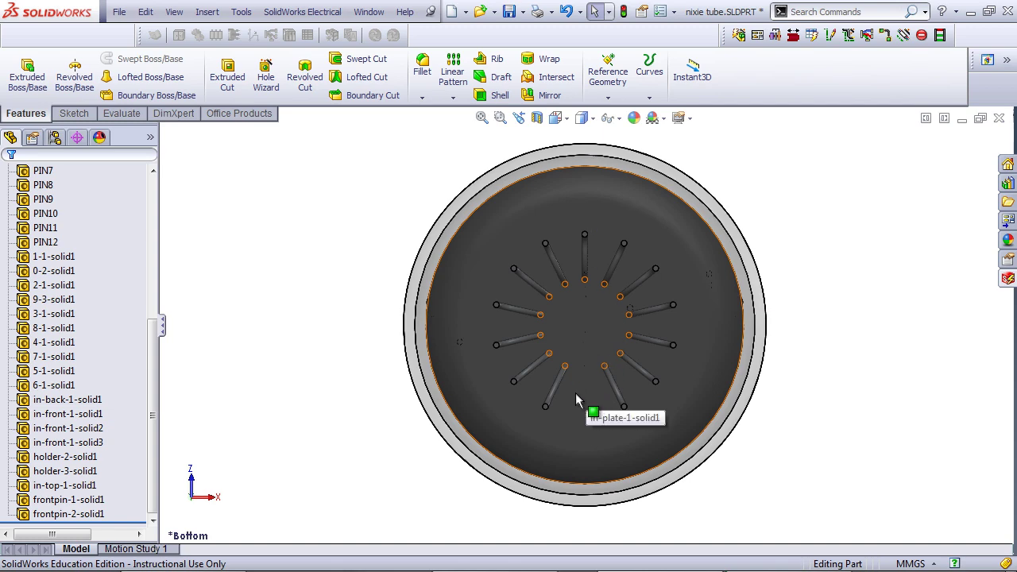
{"action": "scroll", "coordinate": [552, 394], "scroll_direction": "down", "scroll_amount": 4}
{"action": "scroll", "coordinate": [559, 389], "scroll_direction": "down", "scroll_amount": 3}
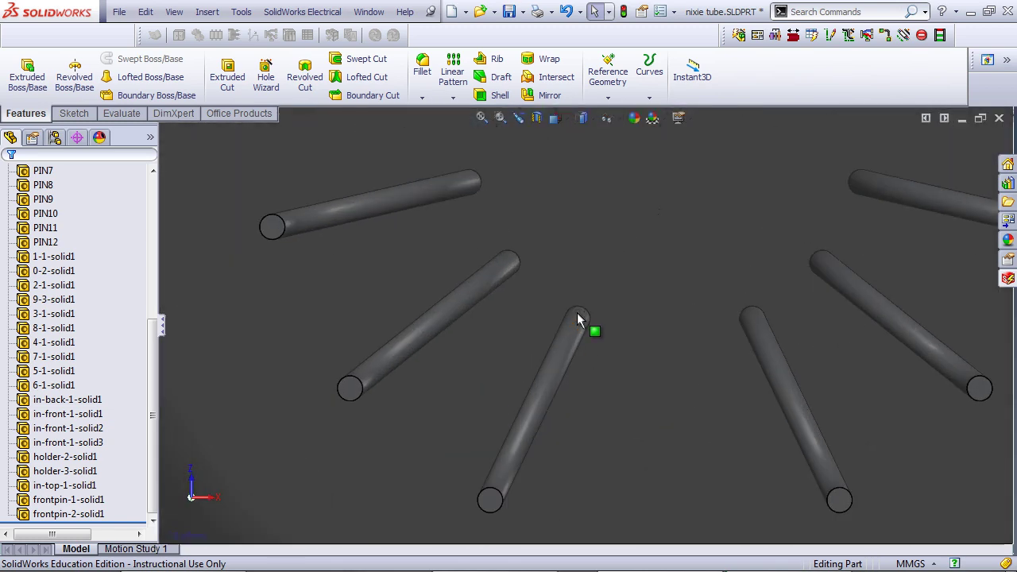
{"action": "left_click", "coordinate": [491, 500]}
{"action": "left_click", "coordinate": [555, 451]}
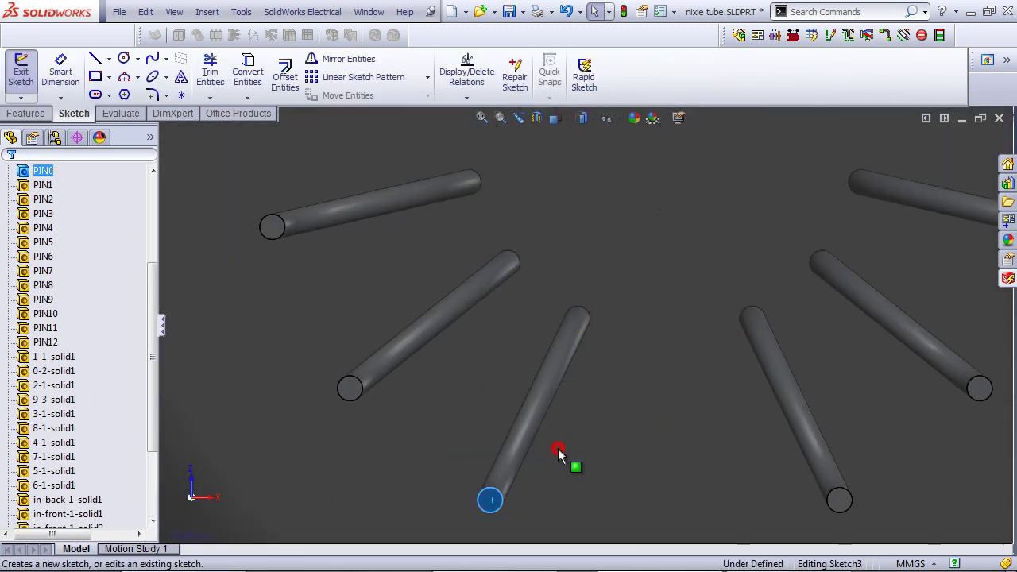
{"action": "left_click", "coordinate": [182, 95]}
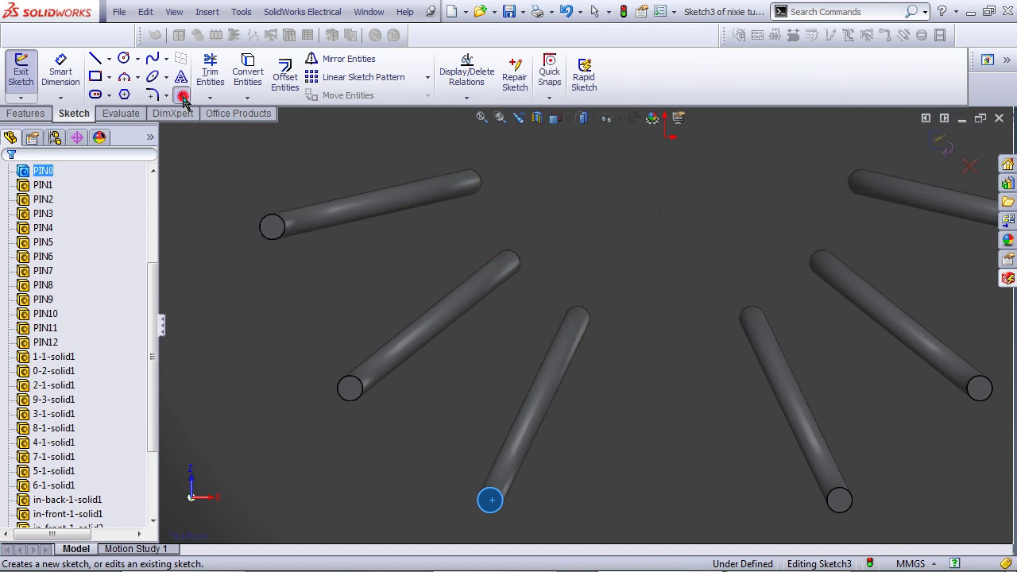
Step: Place sketch points at the centres of PIN0 and the upper ring of pin ends
{"action": "left_click", "coordinate": [490, 500]}
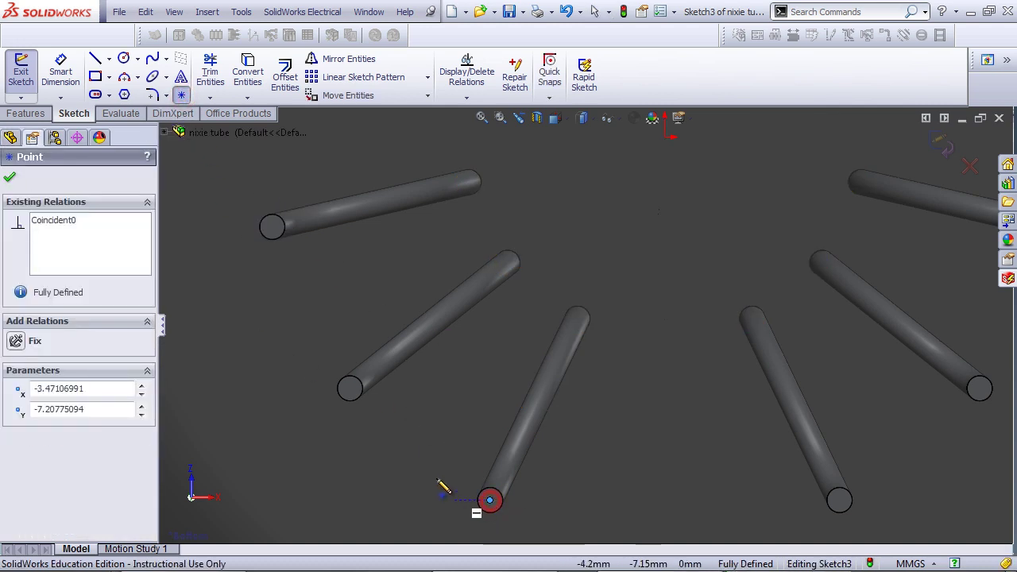
{"action": "left_click", "coordinate": [349, 389]}
{"action": "left_click", "coordinate": [270, 227]}
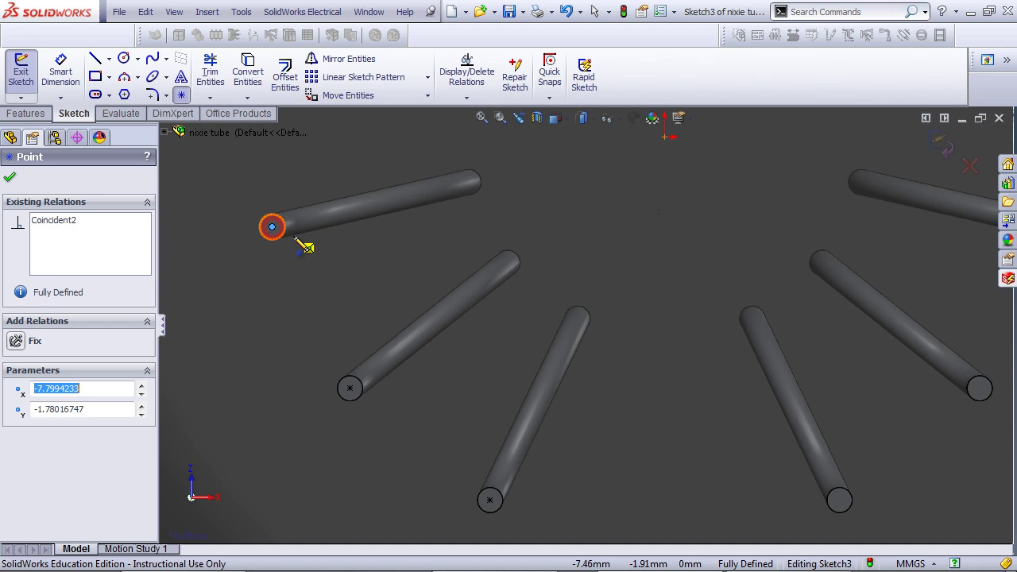
{"action": "scroll", "coordinate": [382, 422], "scroll_direction": "up", "scroll_amount": 3}
{"action": "left_click", "coordinate": [433, 312]}
{"action": "left_click", "coordinate": [433, 312]}
{"action": "left_click", "coordinate": [530, 234]}
{"action": "left_click", "coordinate": [652, 207]}
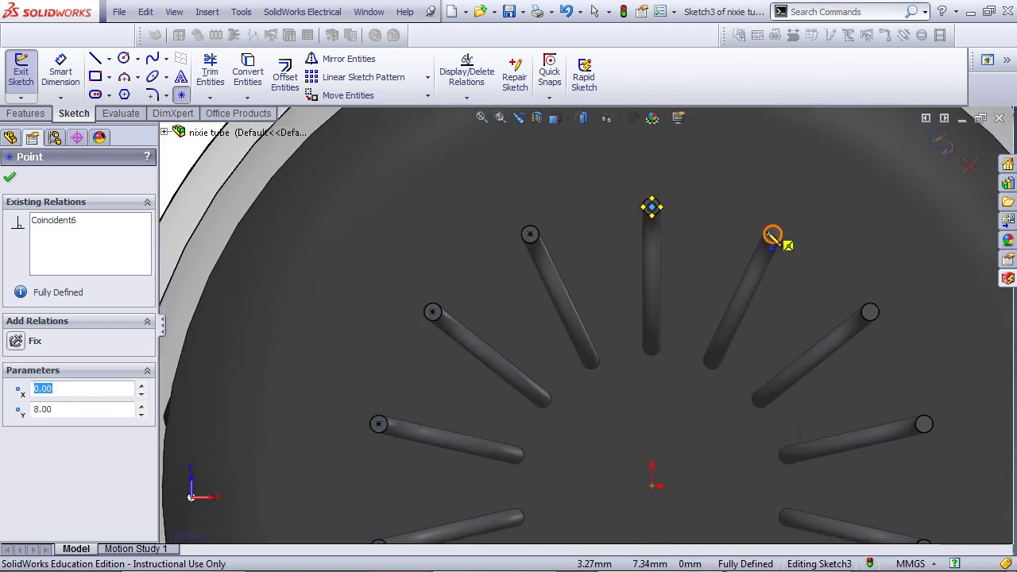
{"action": "left_click", "coordinate": [773, 235]}
{"action": "left_click", "coordinate": [870, 311]}
{"action": "left_click", "coordinate": [924, 424]}
Step: Place points on the remaining lower pin ends, exit Sketch3, and zoom to fit
{"action": "middle_click_drag", "start_coordinate": [930, 509], "coordinate": [703, 226], "text": "ctrl"}
{"action": "left_click", "coordinate": [697, 265]}
{"action": "left_click", "coordinate": [643, 377]}
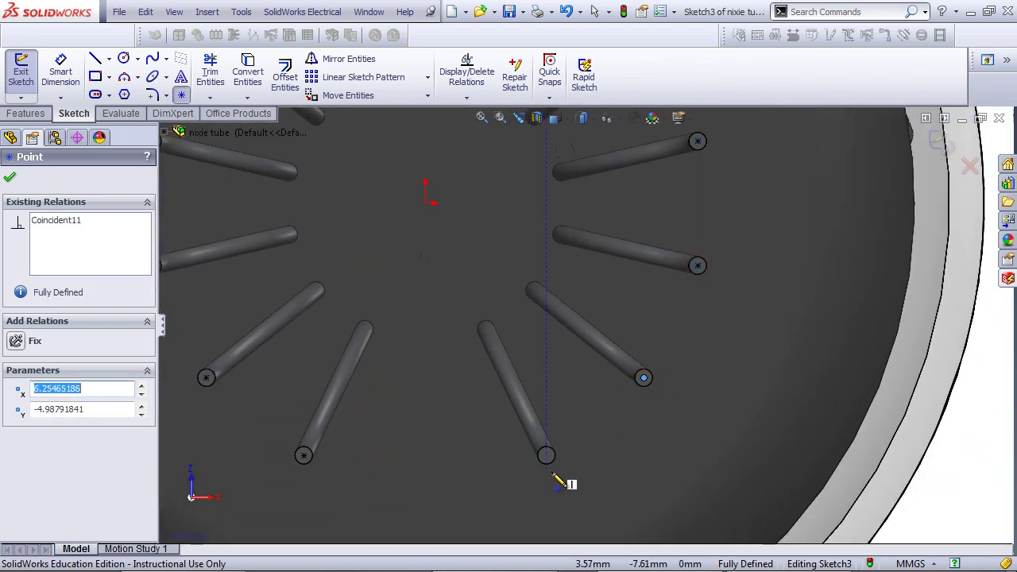
{"action": "left_click", "coordinate": [545, 455]}
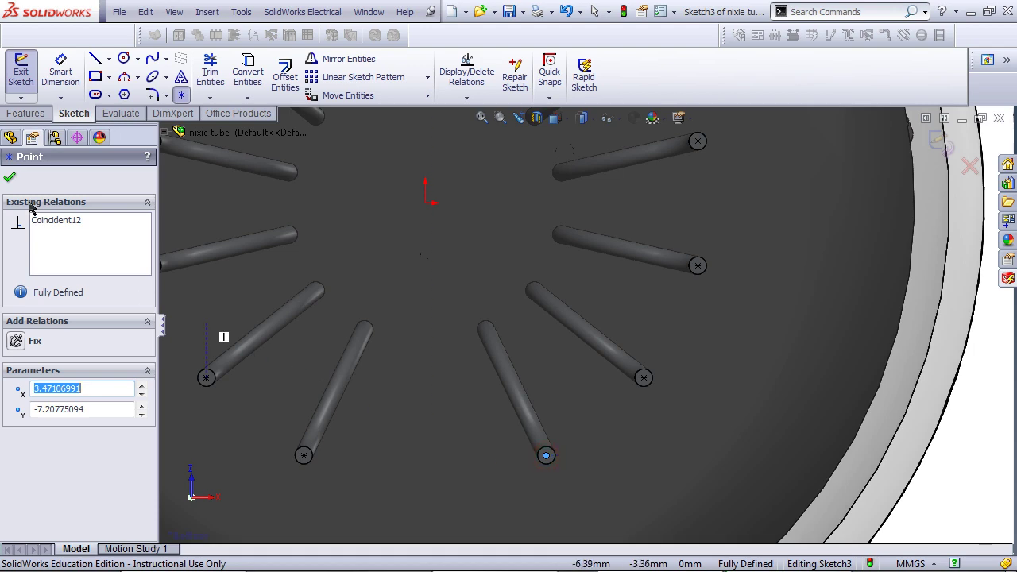
{"action": "left_click", "coordinate": [10, 181]}
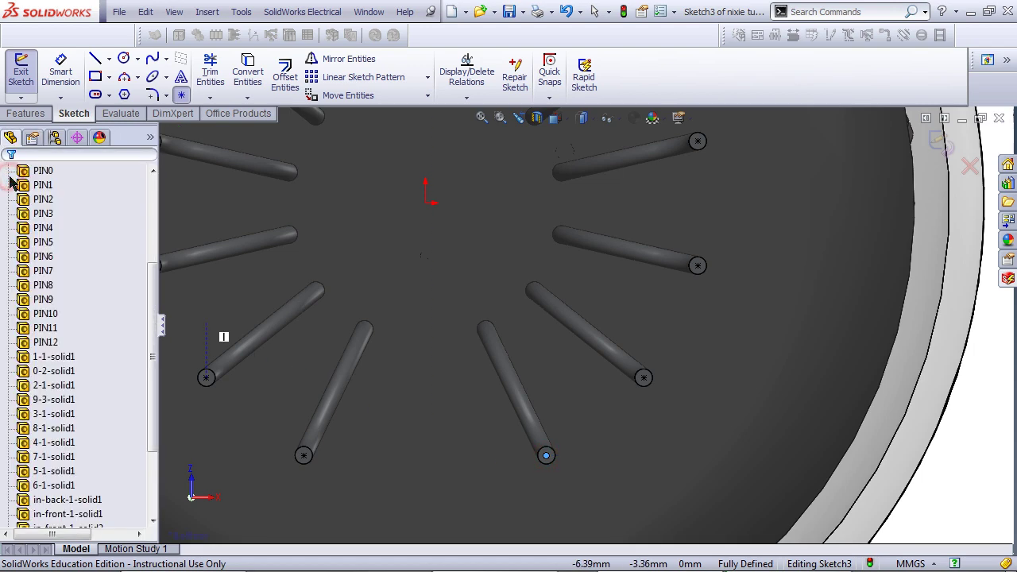
{"action": "left_click", "coordinate": [28, 75]}
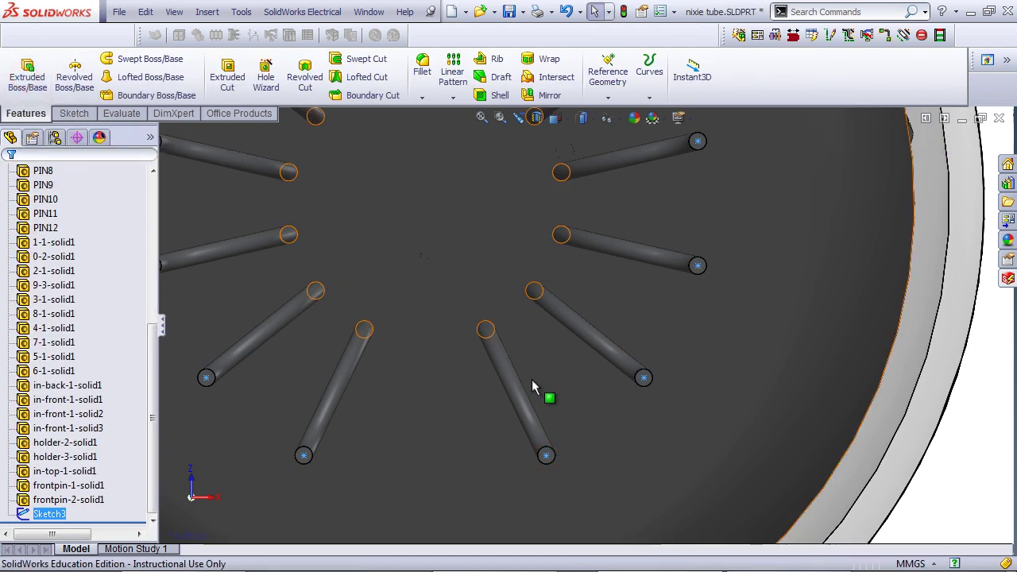
{"action": "key", "text": "f"}
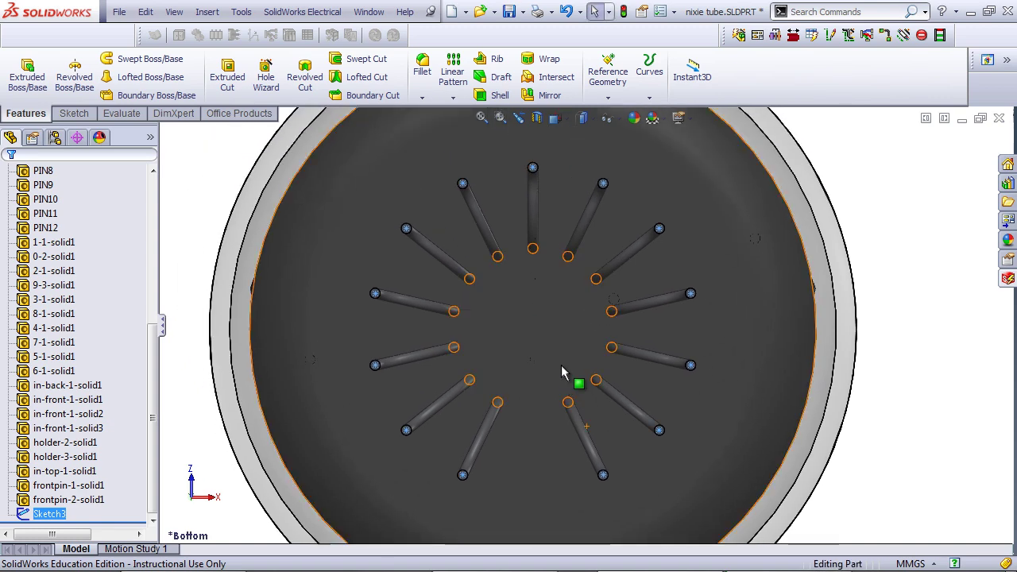
Step: Launch the Electrical Component Wizard's face definition and pick the left and right faces
{"action": "left_click", "coordinate": [318, 11]}
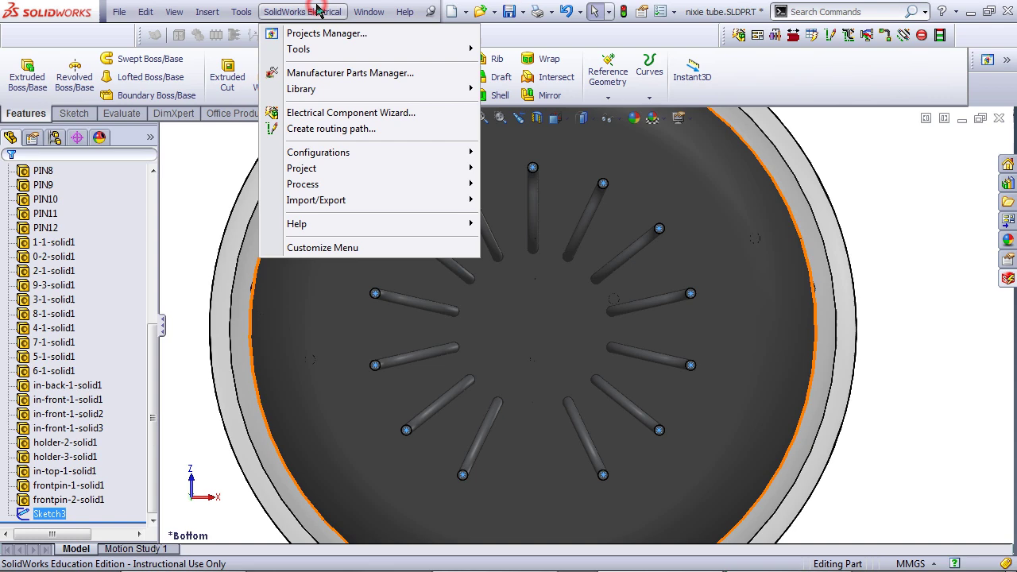
{"action": "left_click", "coordinate": [349, 113]}
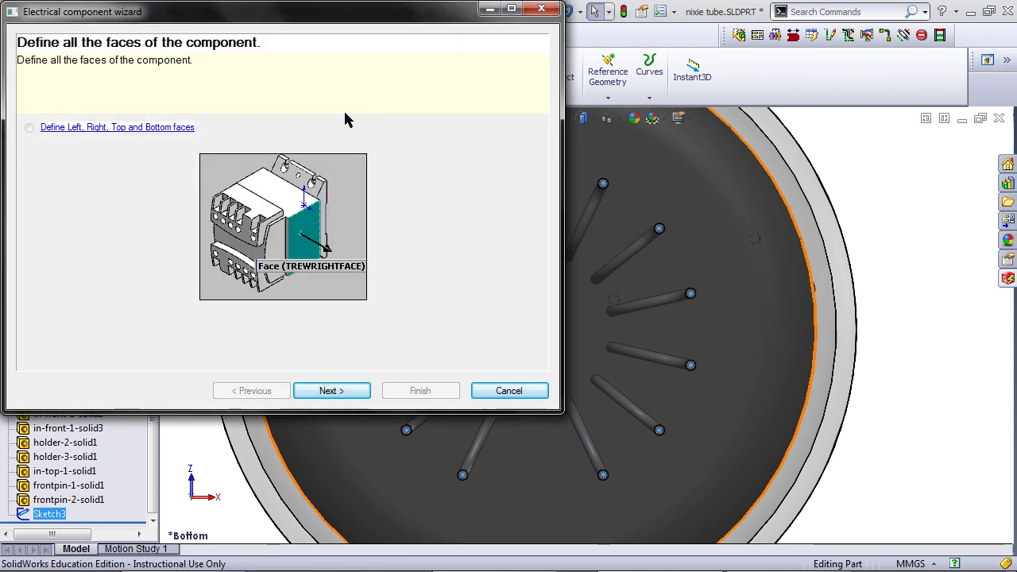
{"action": "left_click", "coordinate": [155, 128]}
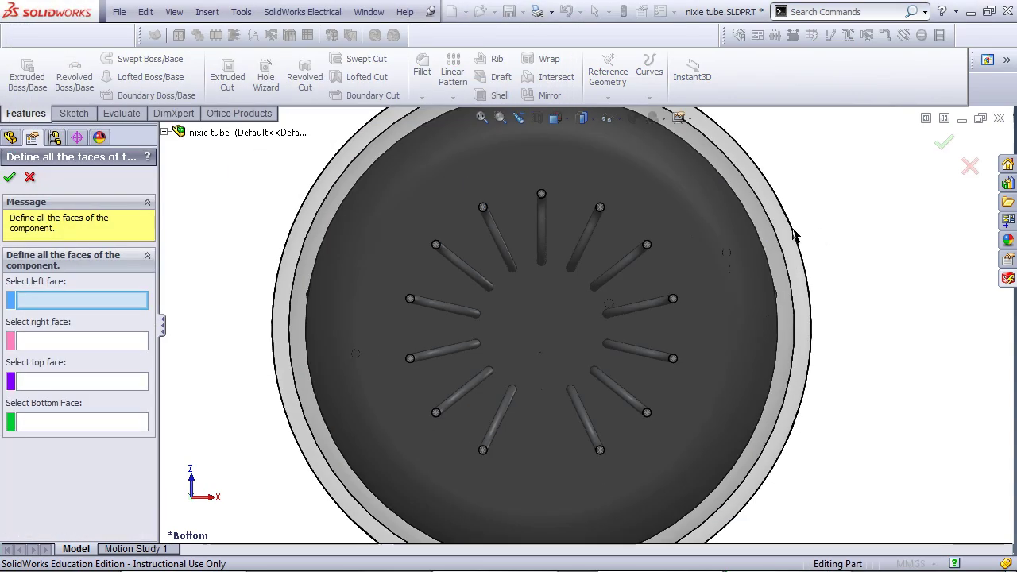
{"action": "middle_click_drag", "start_coordinate": [795, 235], "coordinate": [710, 294]}
{"action": "left_click", "coordinate": [486, 245]}
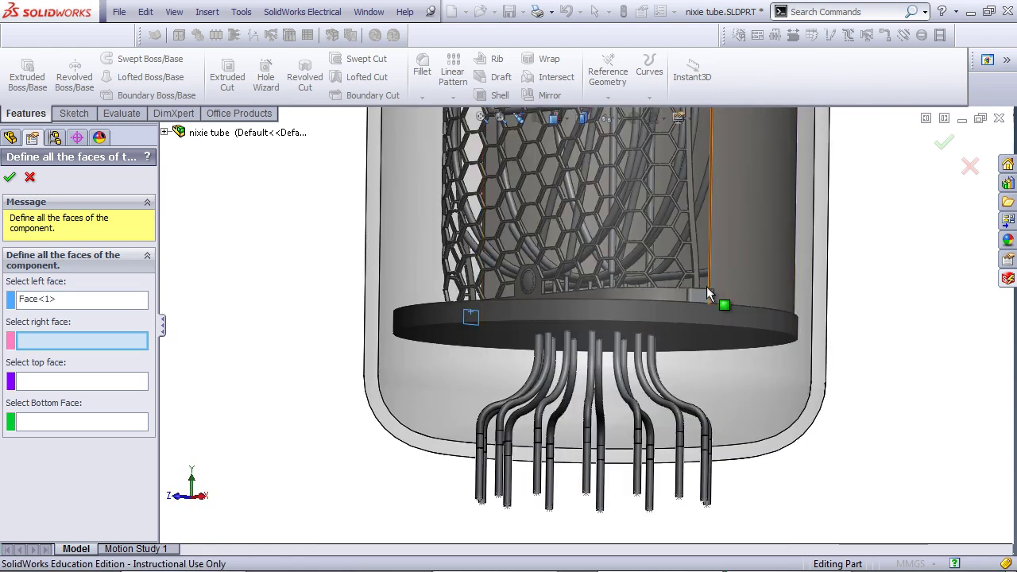
{"action": "left_click", "coordinate": [702, 292]}
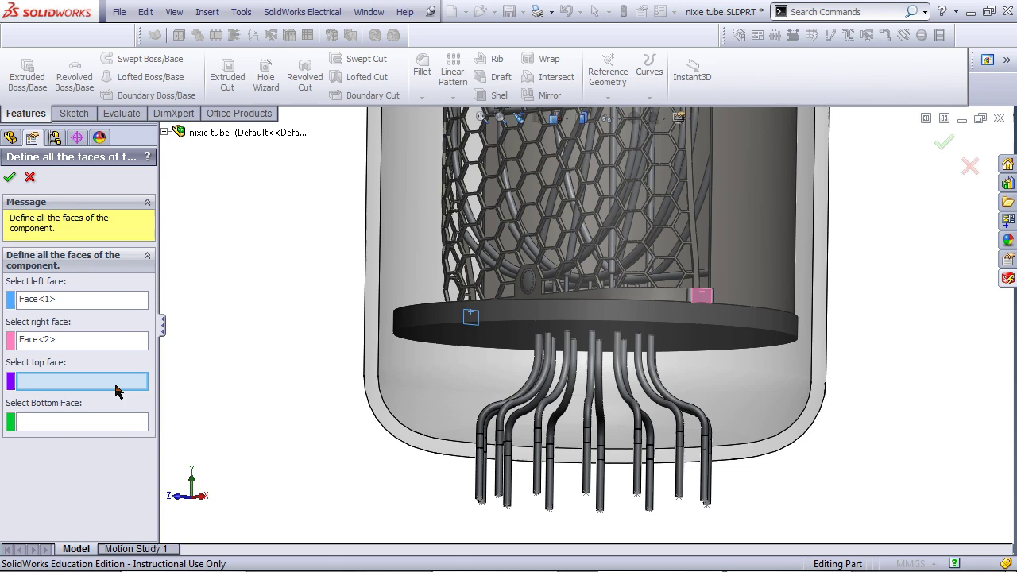
Step: Pick the tube's top and bottom faces and confirm all four face definitions
{"action": "scroll", "coordinate": [549, 263], "scroll_direction": "up", "scroll_amount": 8}
{"action": "middle_click_drag", "start_coordinate": [588, 167], "coordinate": [588, 188]}
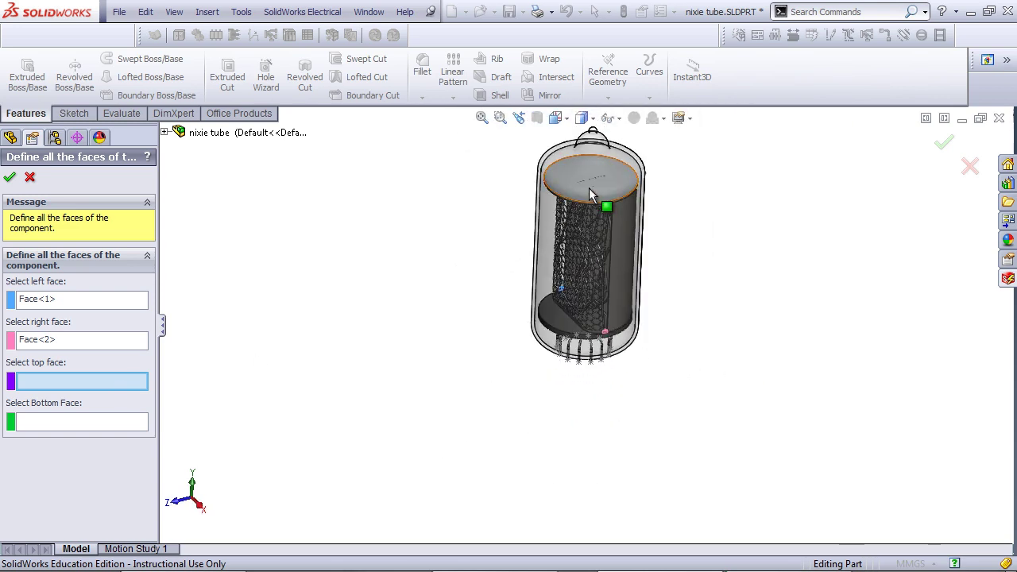
{"action": "left_click", "coordinate": [589, 187]}
{"action": "middle_click_drag", "start_coordinate": [505, 443], "coordinate": [548, 325]}
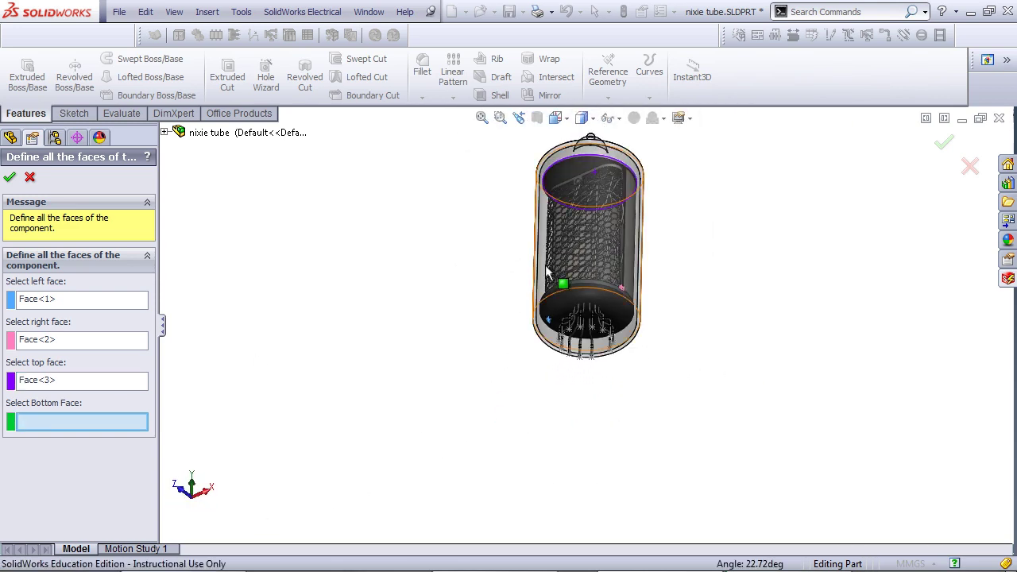
{"action": "left_click", "coordinate": [563, 350]}
{"action": "scroll", "coordinate": [621, 347], "scroll_direction": "down", "scroll_amount": 5}
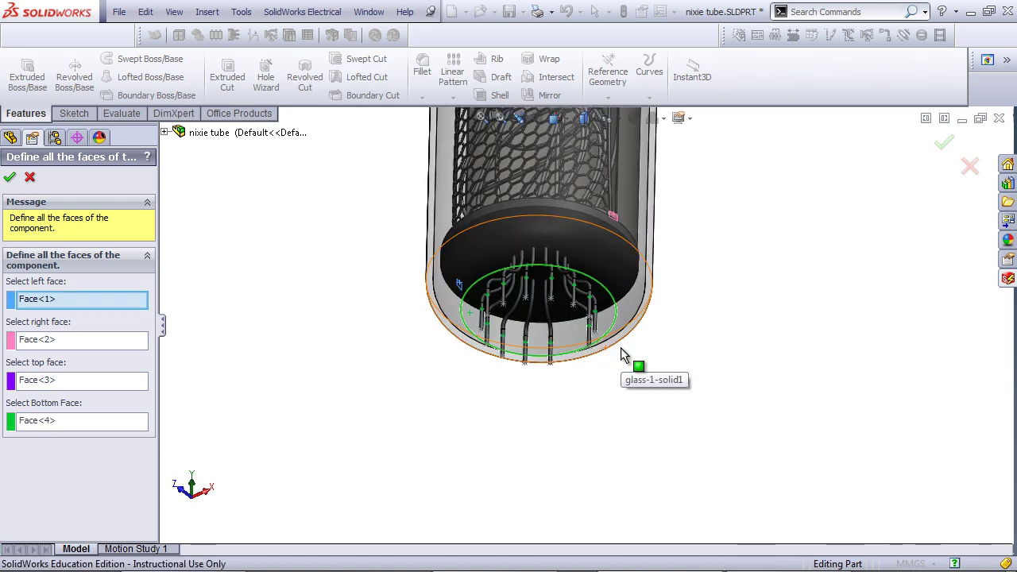
{"action": "left_click", "coordinate": [11, 178]}
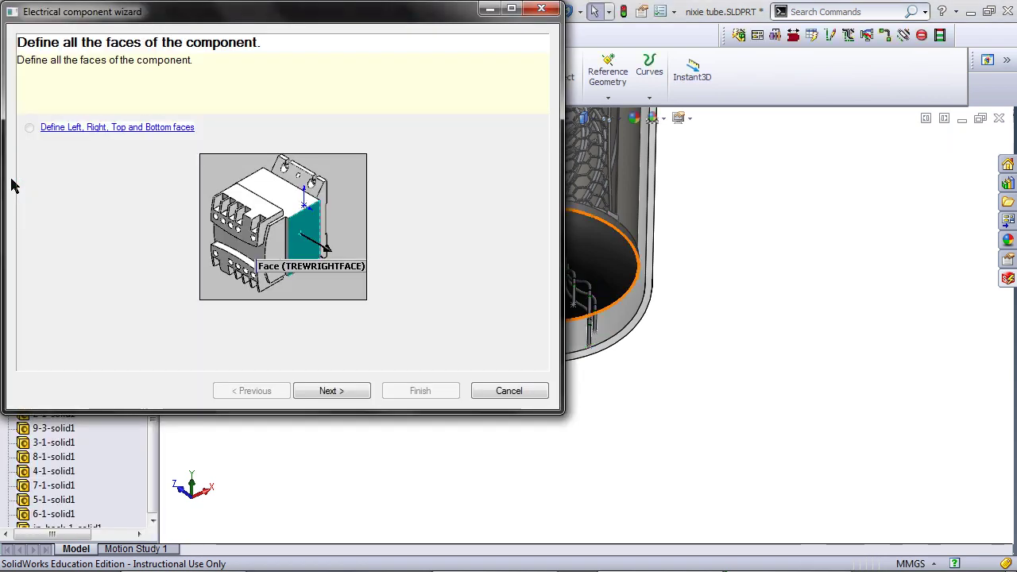
Step: Create a TREWBACK mate reference on the tube's bottom face, then advance to connection points
{"action": "left_click", "coordinate": [332, 390]}
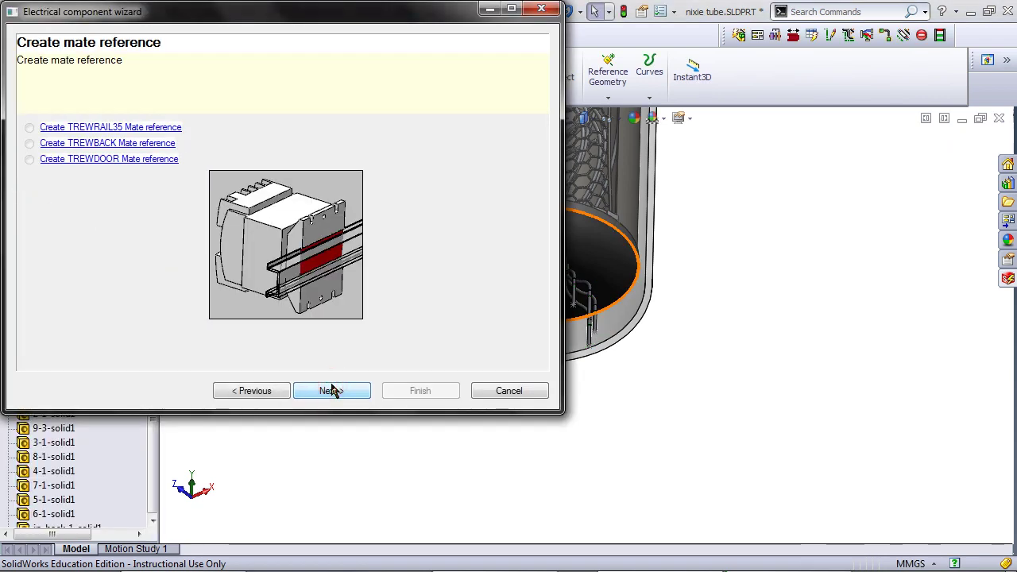
{"action": "left_click", "coordinate": [151, 145]}
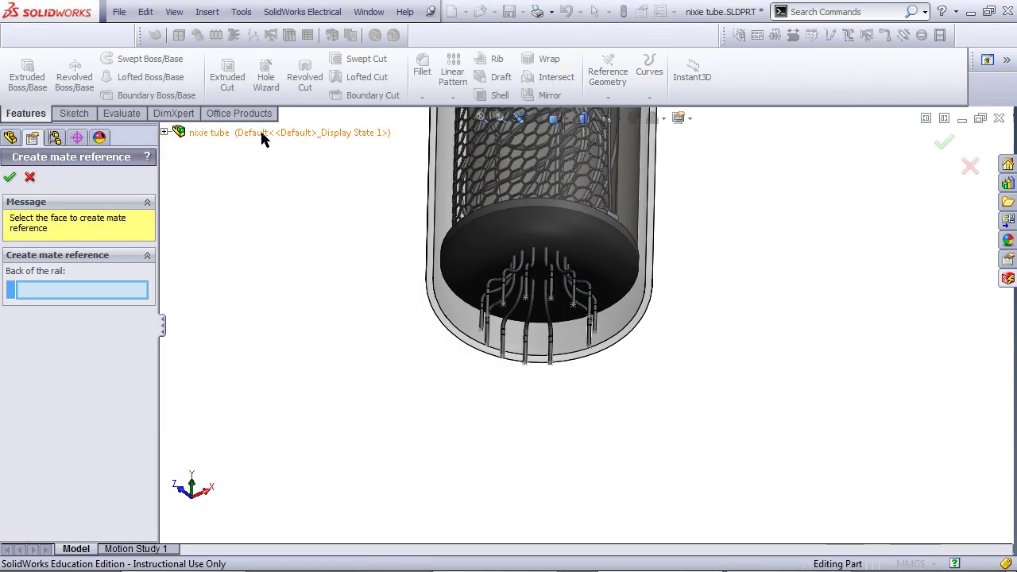
{"action": "left_click", "coordinate": [469, 310]}
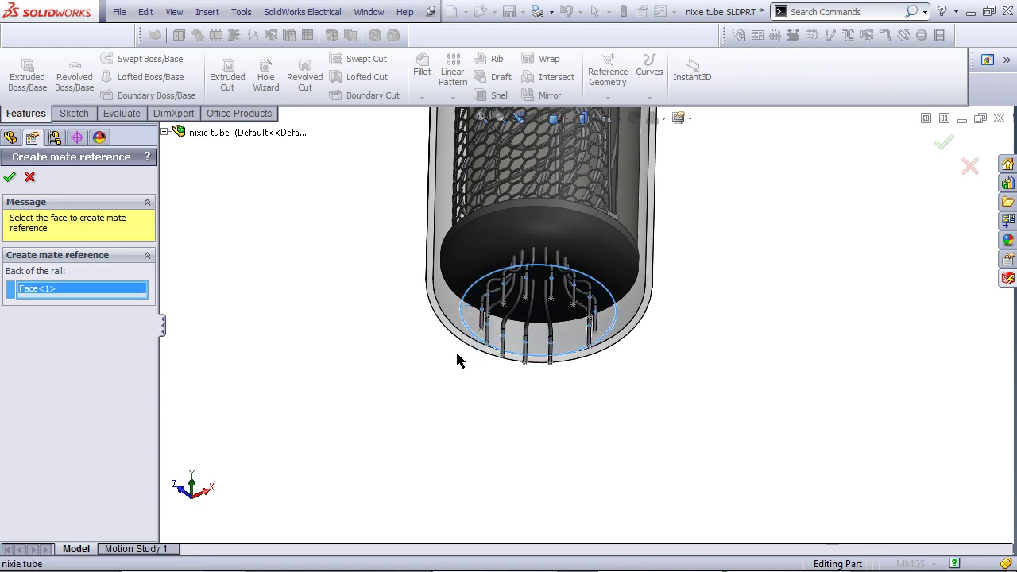
{"action": "left_click", "coordinate": [11, 179]}
{"action": "left_click", "coordinate": [352, 394]}
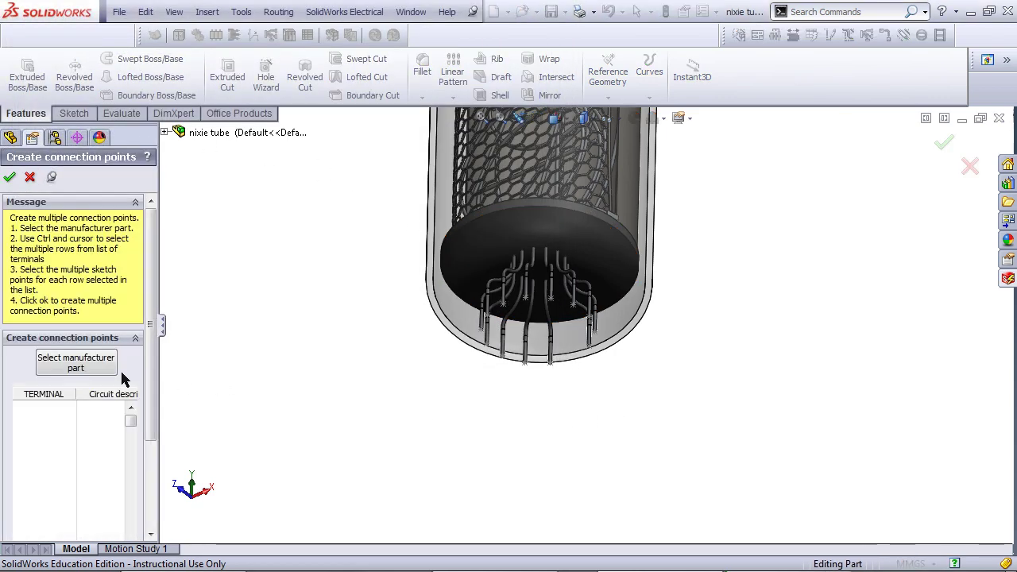
Step: Filter manufacturer parts to class Signalling, Alarm and manufacturer SolidWorks, then select Nixie Tube
{"action": "left_click", "coordinate": [104, 371]}
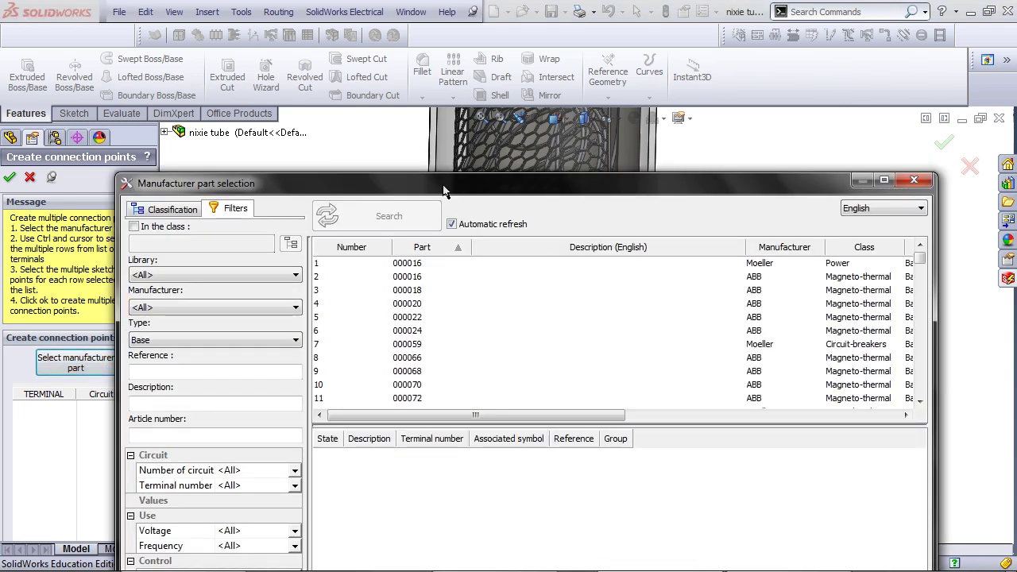
{"action": "left_click_drag", "start_coordinate": [443, 191], "coordinate": [453, 49]}
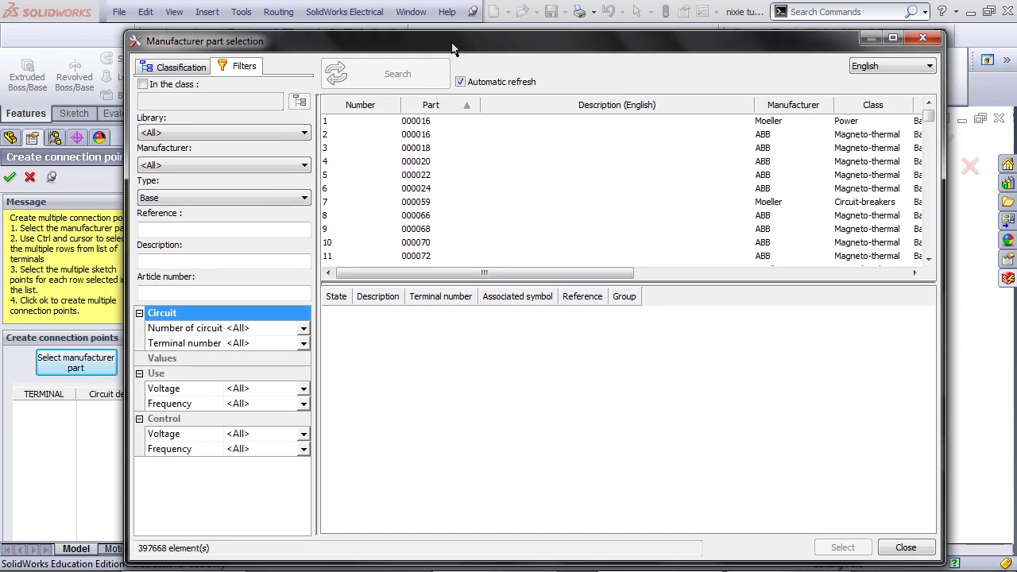
{"action": "left_click", "coordinate": [194, 86]}
{"action": "left_click", "coordinate": [299, 101]}
{"action": "left_click_drag", "start_coordinate": [609, 374], "coordinate": [606, 477]}
{"action": "left_click", "coordinate": [472, 413]}
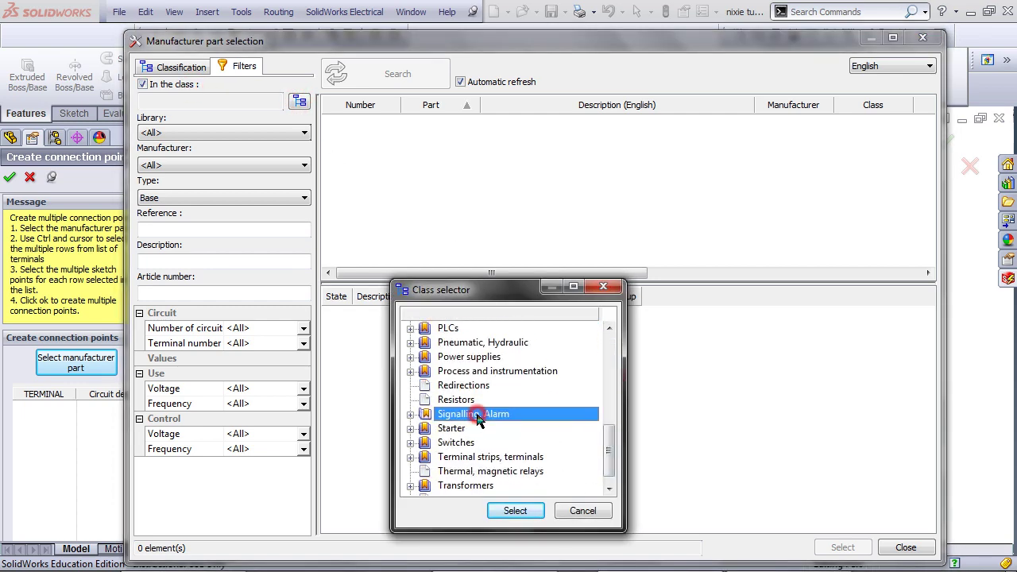
{"action": "left_click", "coordinate": [515, 510]}
{"action": "left_click", "coordinate": [273, 166]}
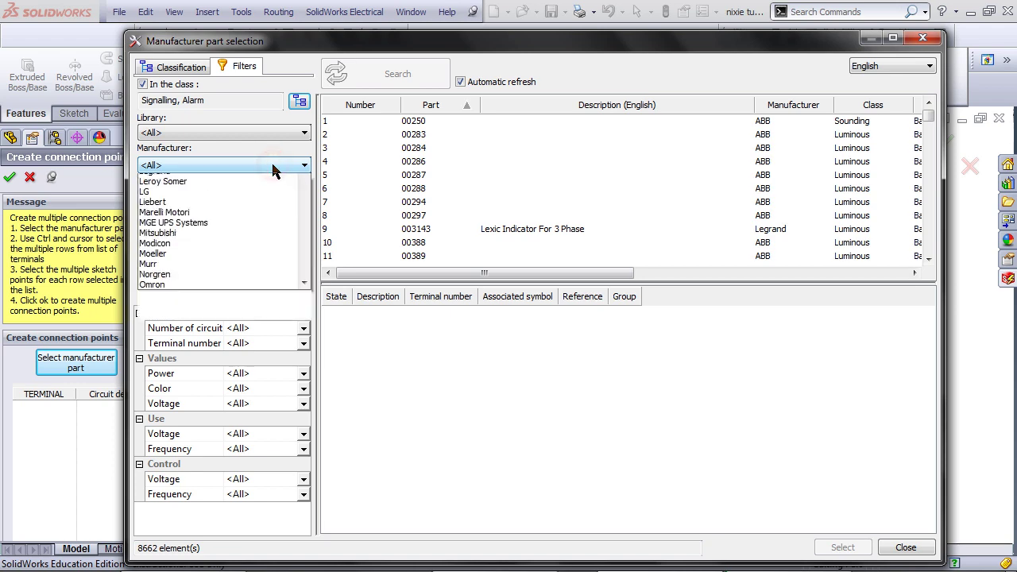
{"action": "left_click_drag", "start_coordinate": [305, 257], "coordinate": [307, 318]}
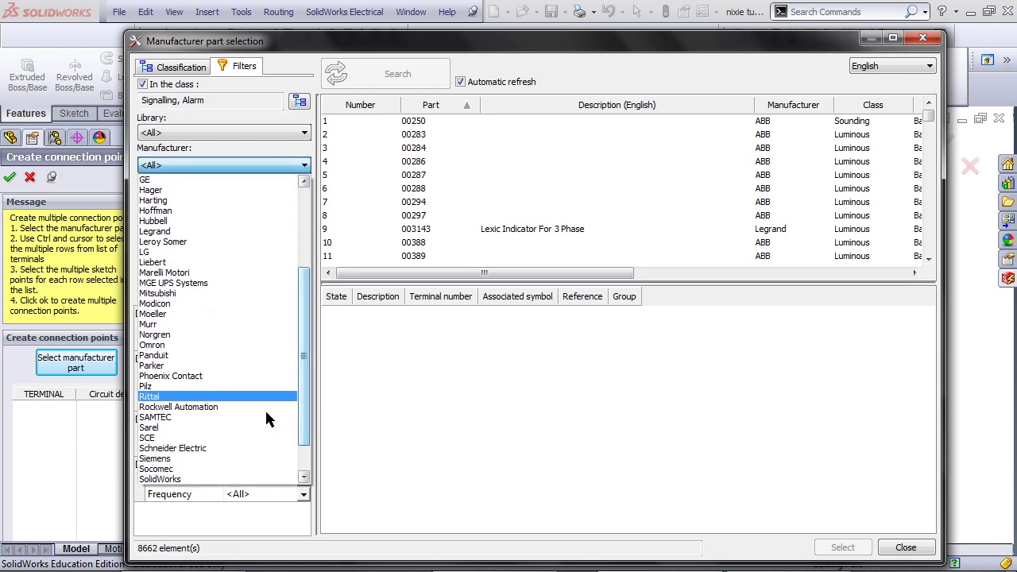
{"action": "left_click", "coordinate": [226, 479]}
{"action": "left_click", "coordinate": [426, 125]}
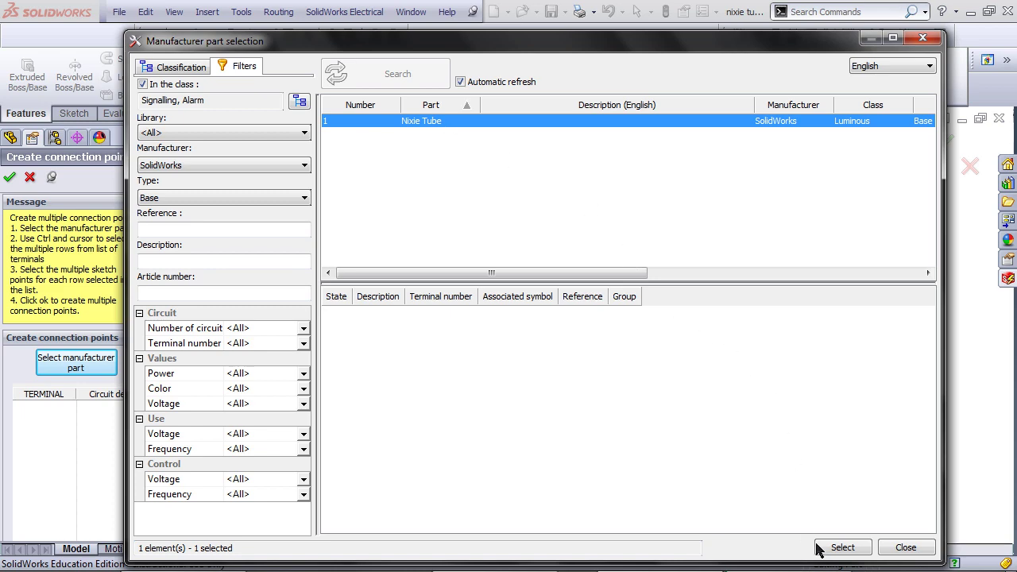
{"action": "left_click", "coordinate": [833, 548]}
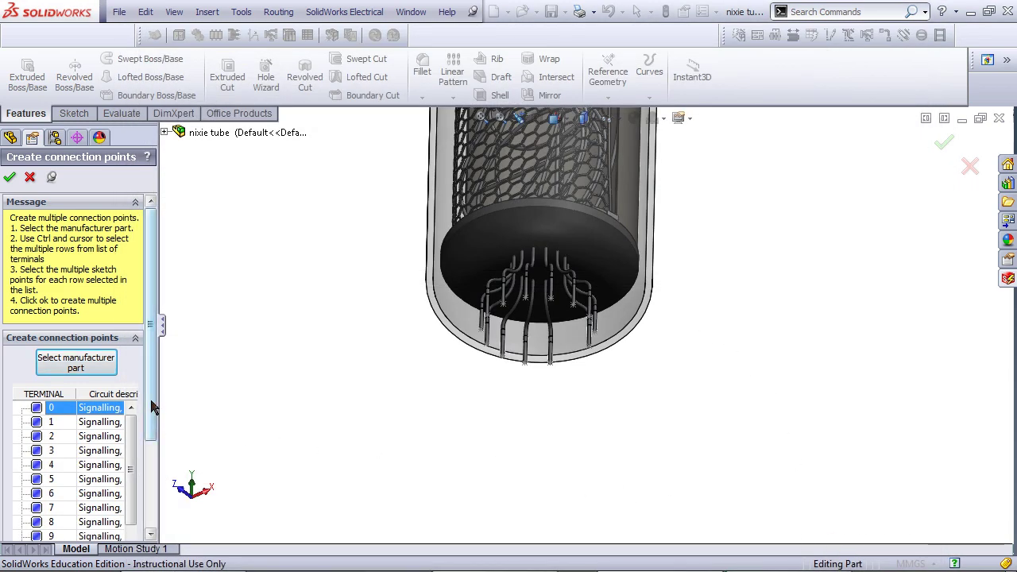
Step: View the tube from the bottom and attach terminal 0 to its pin-end point
{"action": "left_click_drag", "start_coordinate": [151, 401], "coordinate": [151, 497]}
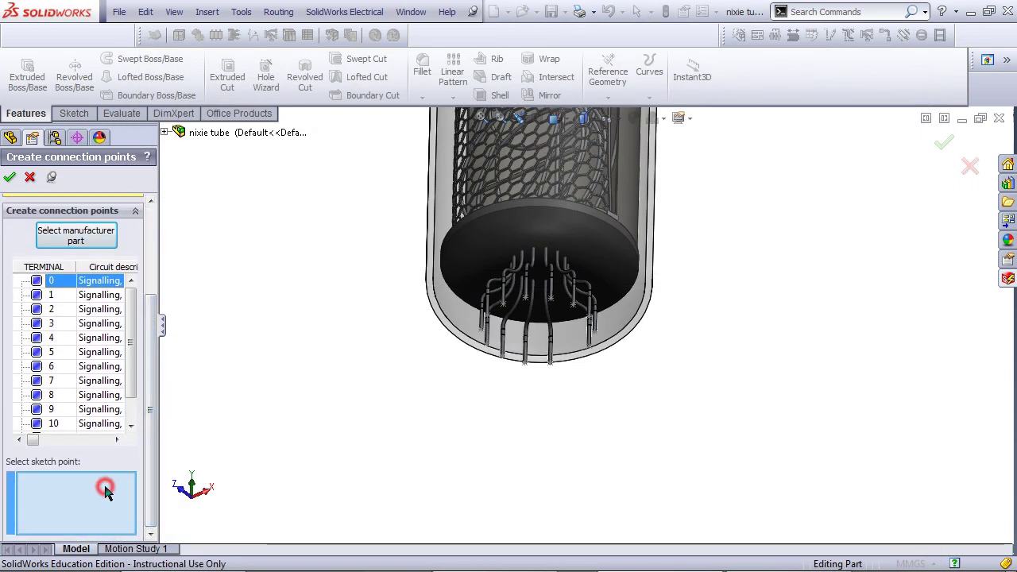
{"action": "left_click", "coordinate": [560, 119]}
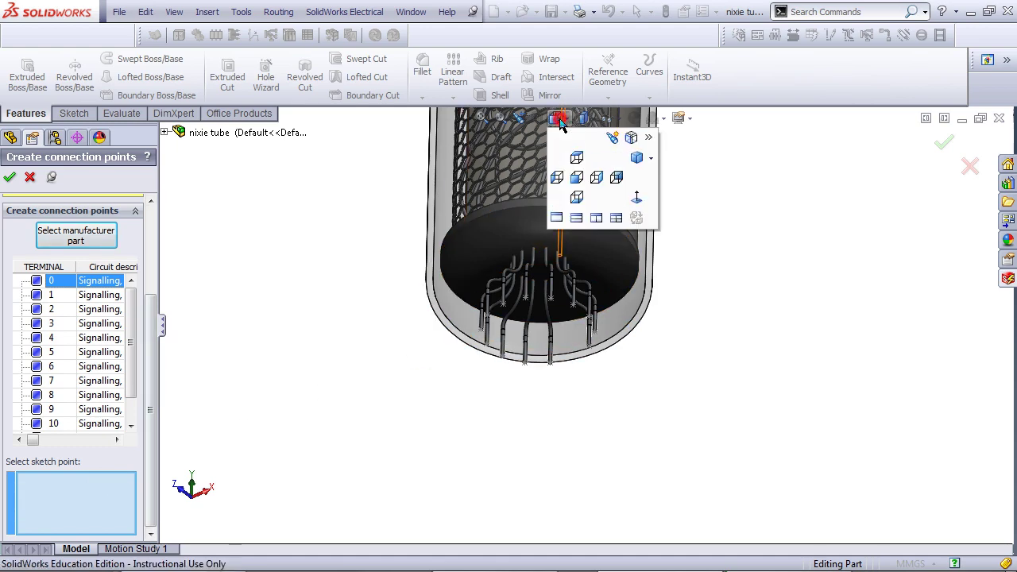
{"action": "left_click", "coordinate": [578, 201]}
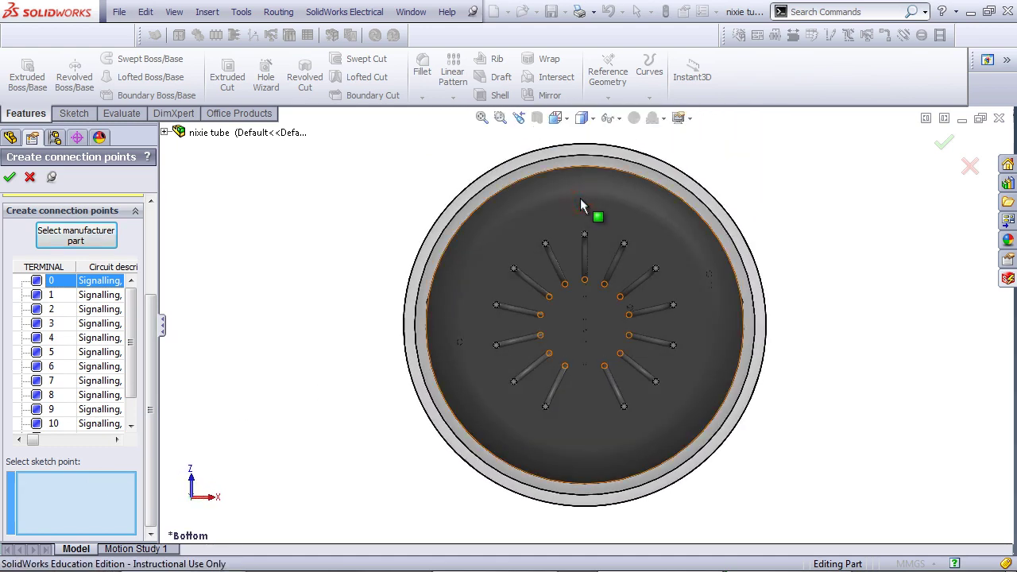
{"action": "left_click", "coordinate": [545, 408]}
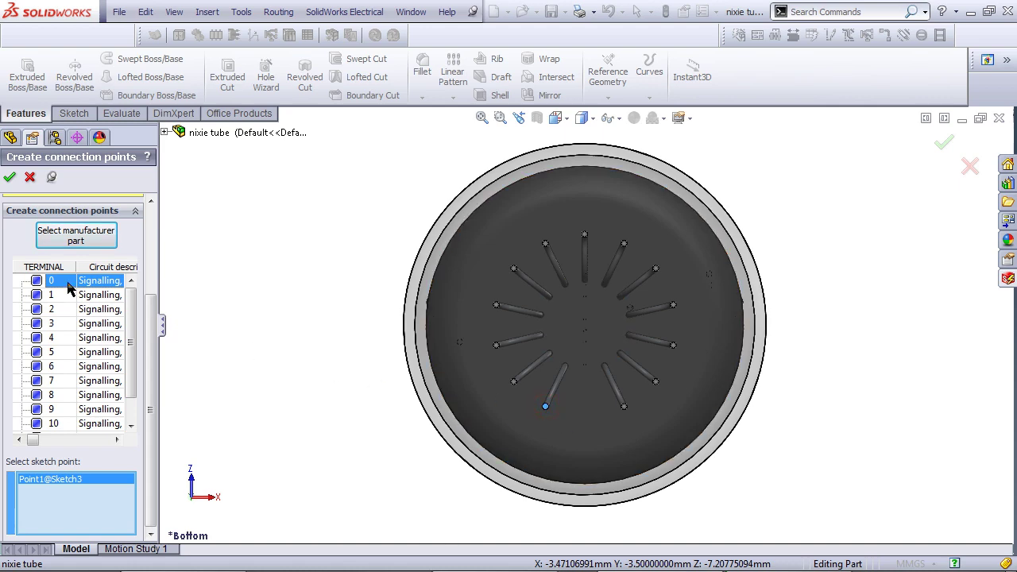
{"action": "left_click", "coordinate": [9, 178]}
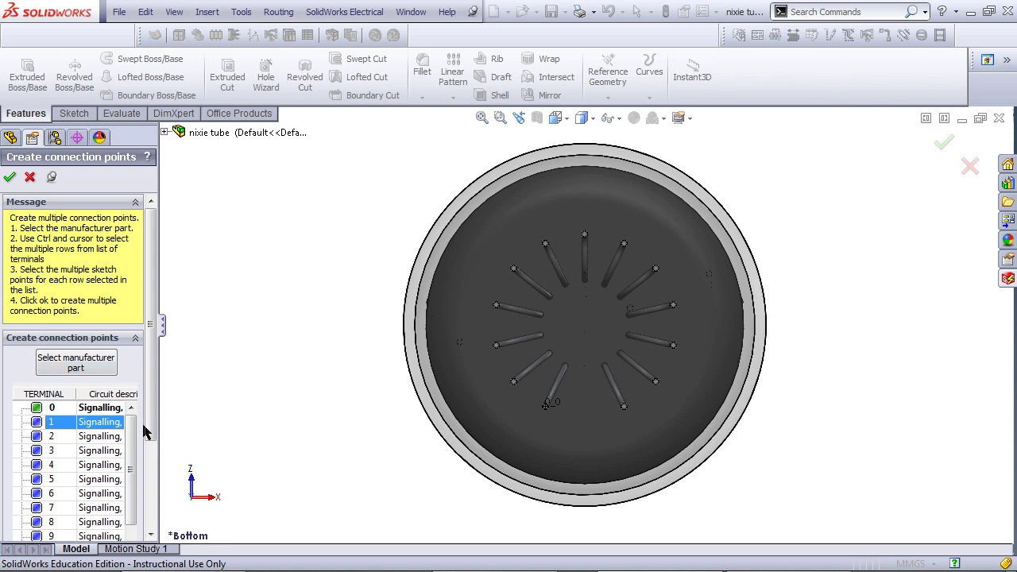
Step: Attach terminals 1 through 9 to successive pin points around the base
{"action": "scroll", "coordinate": [145, 430], "scroll_direction": "down", "scroll_amount": 3}
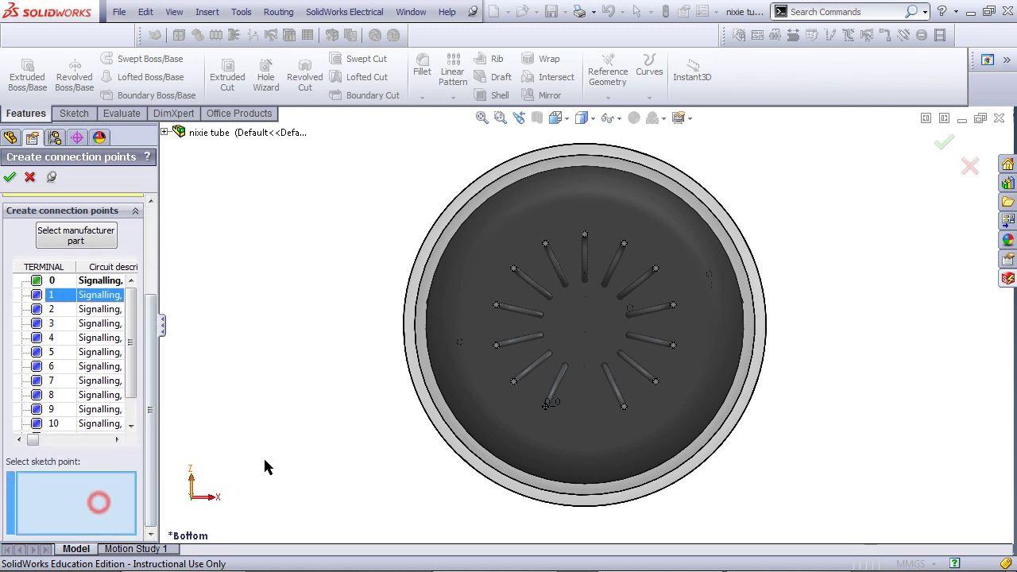
{"action": "left_click", "coordinate": [514, 382]}
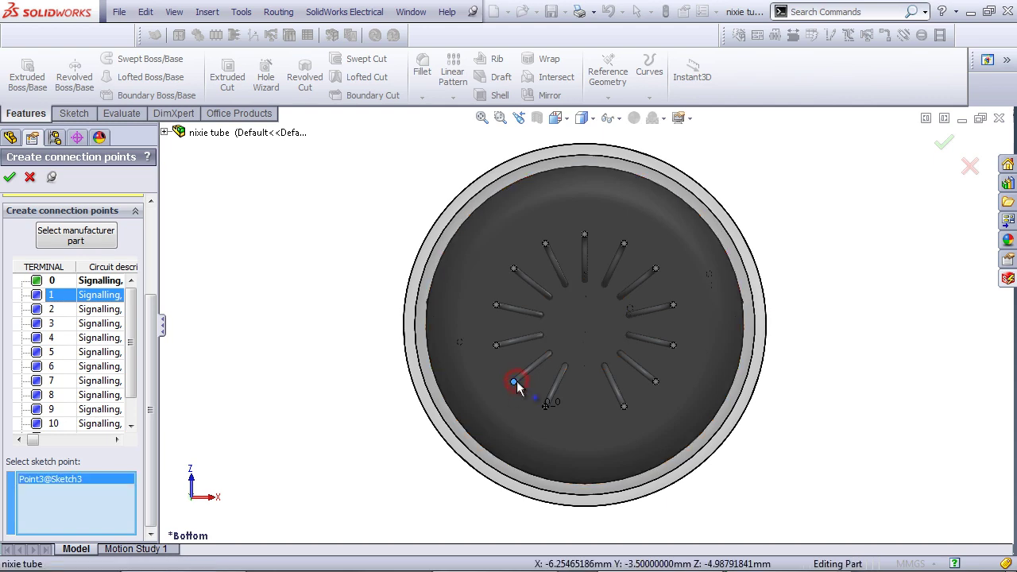
{"action": "left_click", "coordinate": [10, 177]}
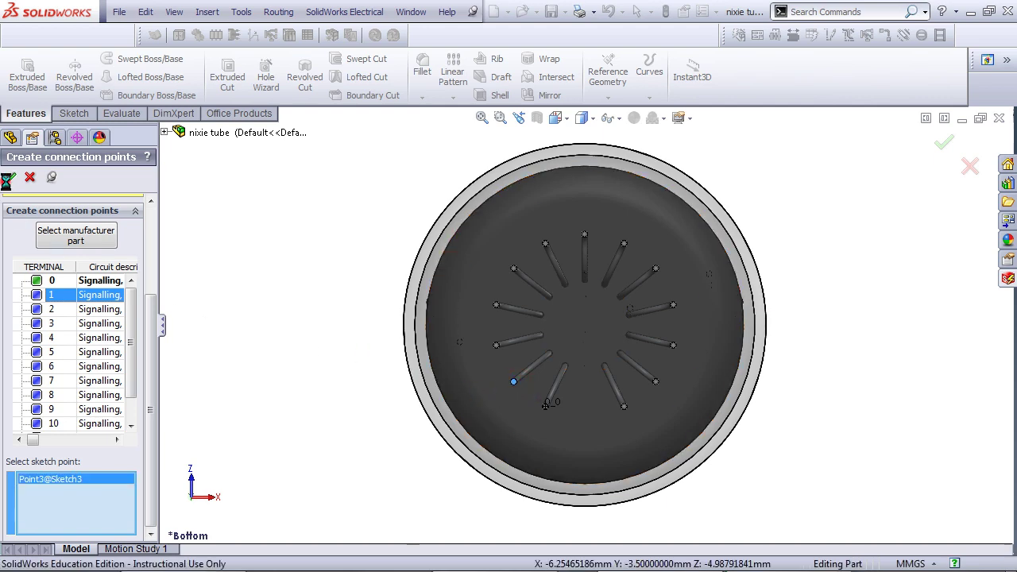
{"action": "left_click", "coordinate": [496, 343]}
{"action": "left_click", "coordinate": [496, 305]}
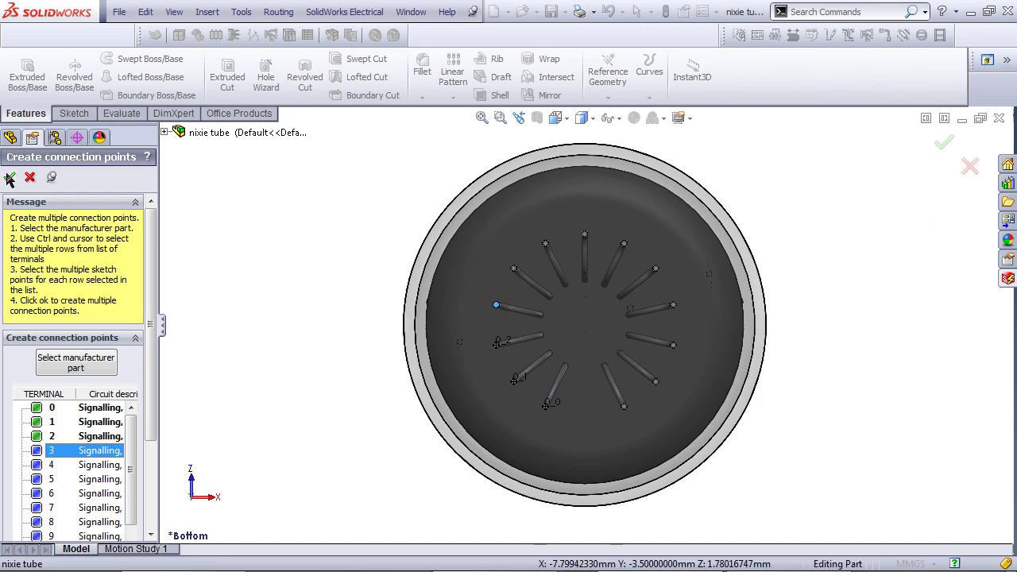
{"action": "left_click", "coordinate": [514, 268]}
{"action": "left_click", "coordinate": [545, 243]}
{"action": "left_click", "coordinate": [585, 232]}
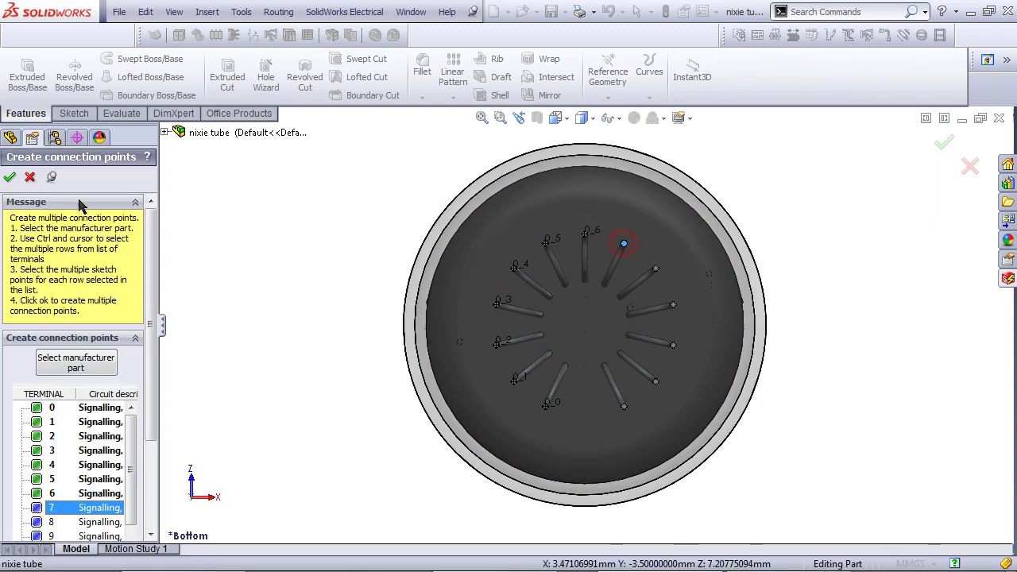
{"action": "left_click", "coordinate": [624, 244]}
{"action": "left_click", "coordinate": [655, 269]}
{"action": "left_click", "coordinate": [674, 304]}
Step: Assign the remaining terminals up to 12 and confirm all connection points
{"action": "key", "text": "Return"}
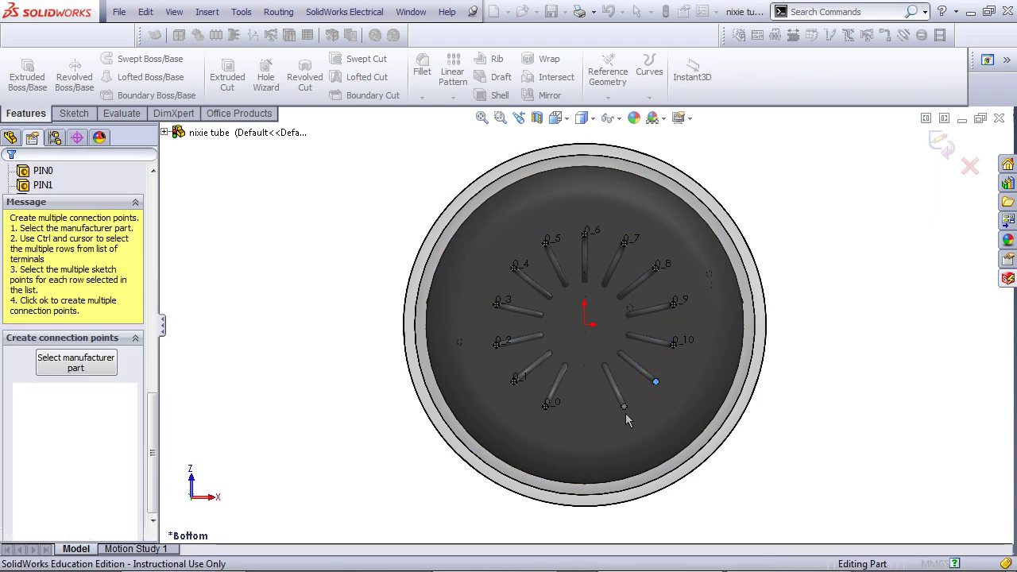
{"action": "left_click", "coordinate": [9, 178]}
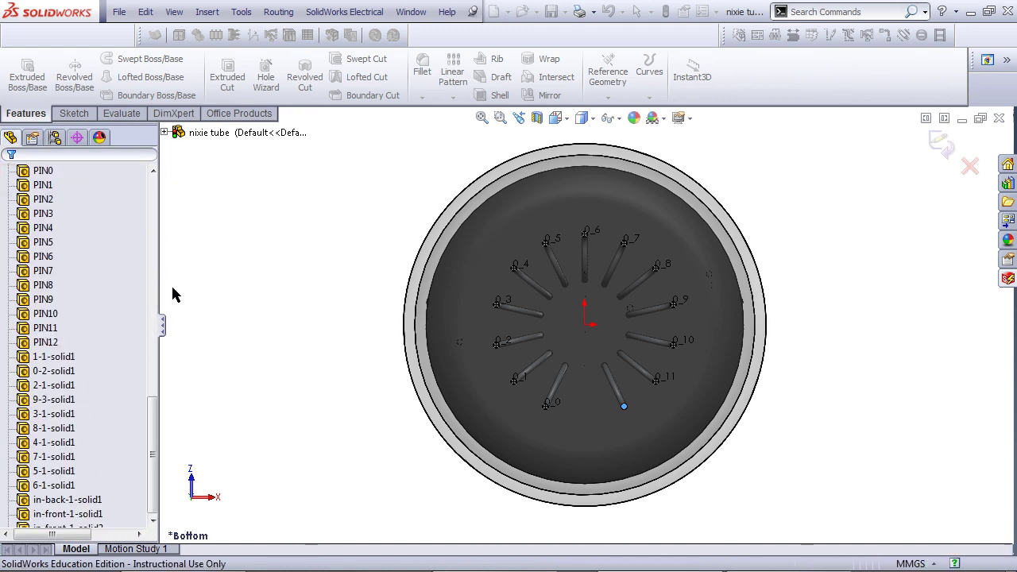
{"action": "left_click_drag", "start_coordinate": [153, 322], "coordinate": [140, 418]}
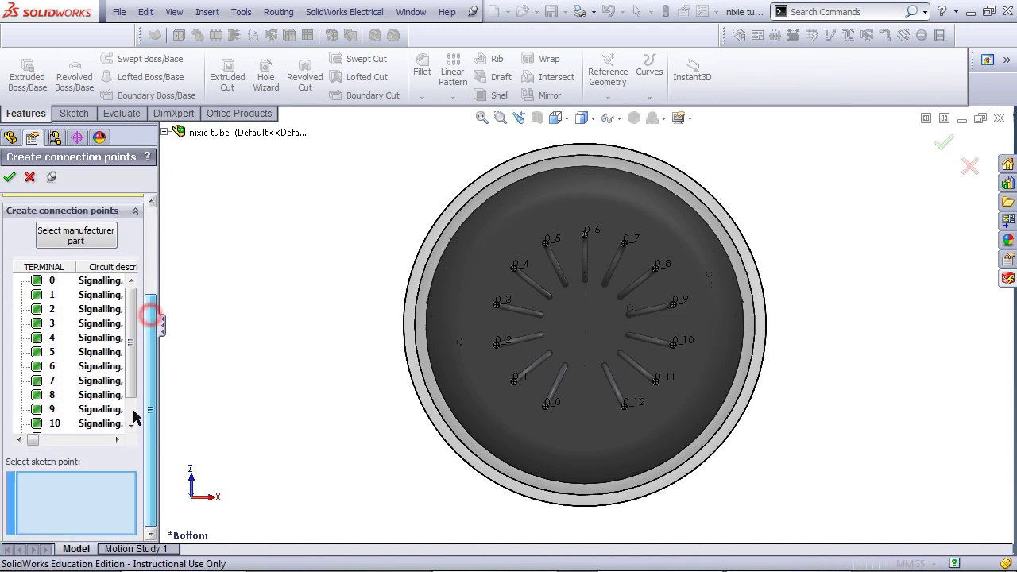
{"action": "mouse_move", "coordinate": [128, 376]}
{"action": "left_mouse_down"}
{"action": "mouse_move", "coordinate": [127, 413]}
{"action": "mouse_move", "coordinate": [130, 366]}
{"action": "left_mouse_up"}
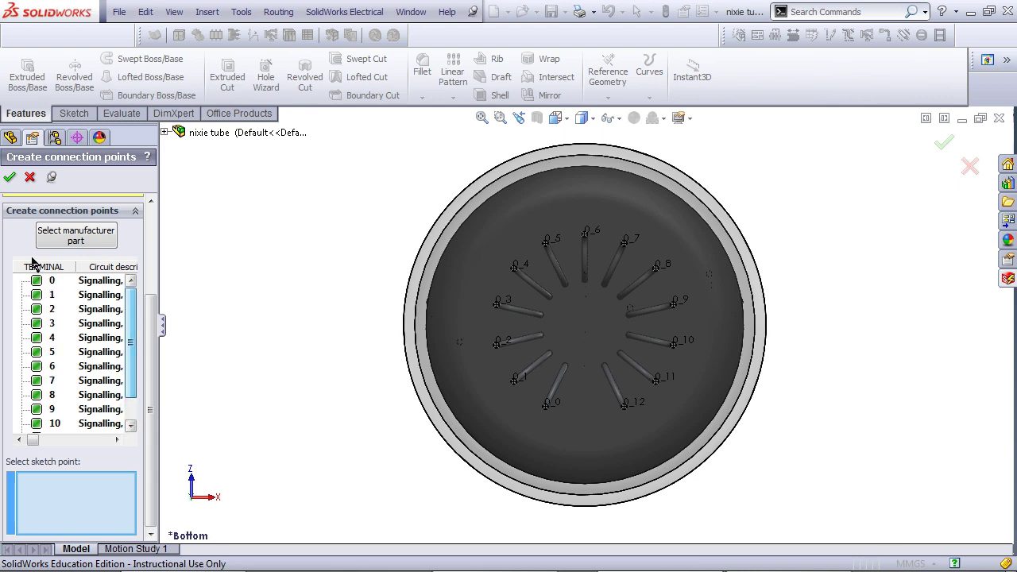
{"action": "left_click", "coordinate": [9, 178]}
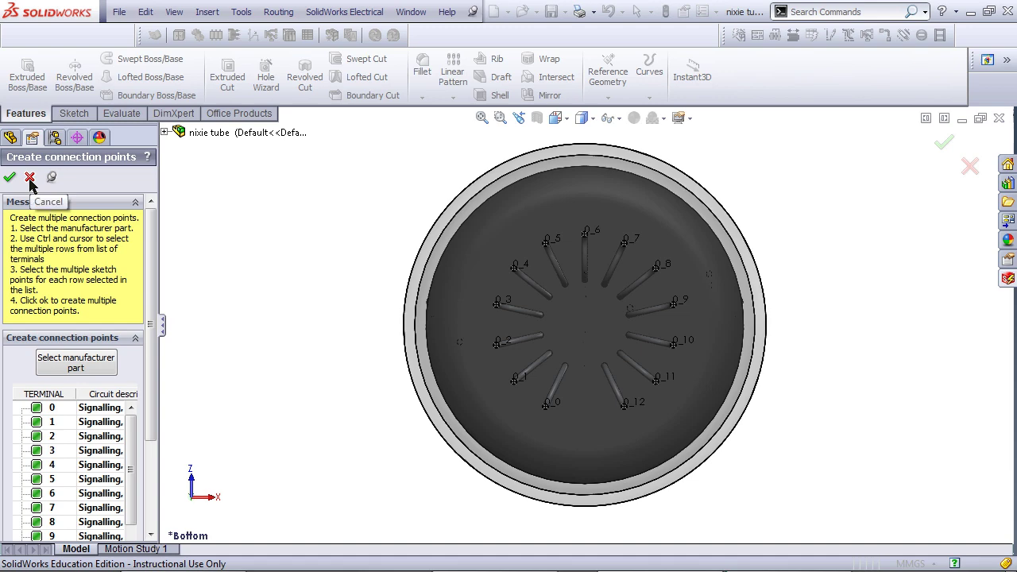
Step: Close the connection-point panel and component wizard, then switch to a trimetric view
{"action": "left_click", "coordinate": [29, 179]}
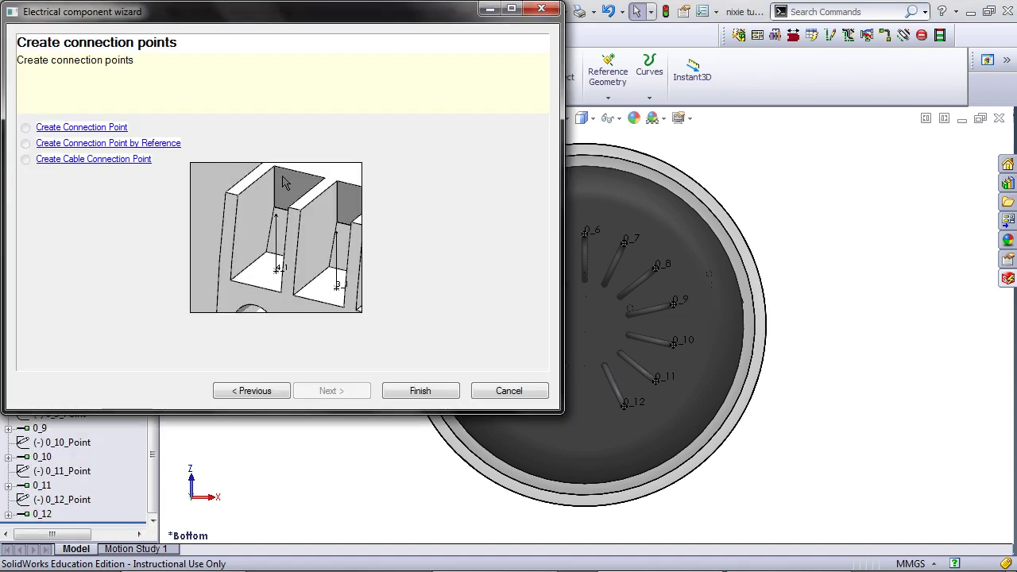
{"action": "left_click", "coordinate": [421, 391]}
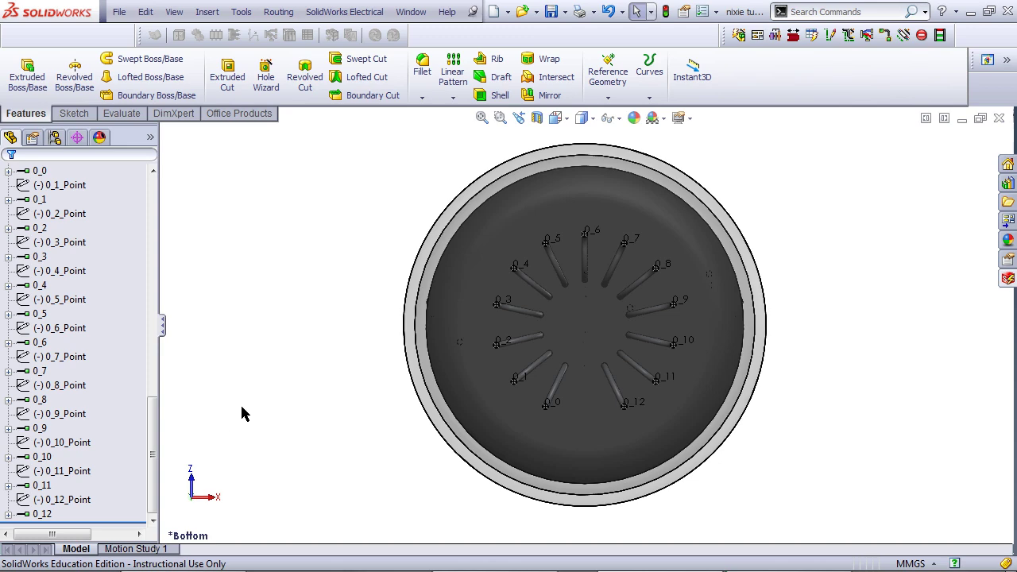
{"action": "left_click", "coordinate": [555, 117]}
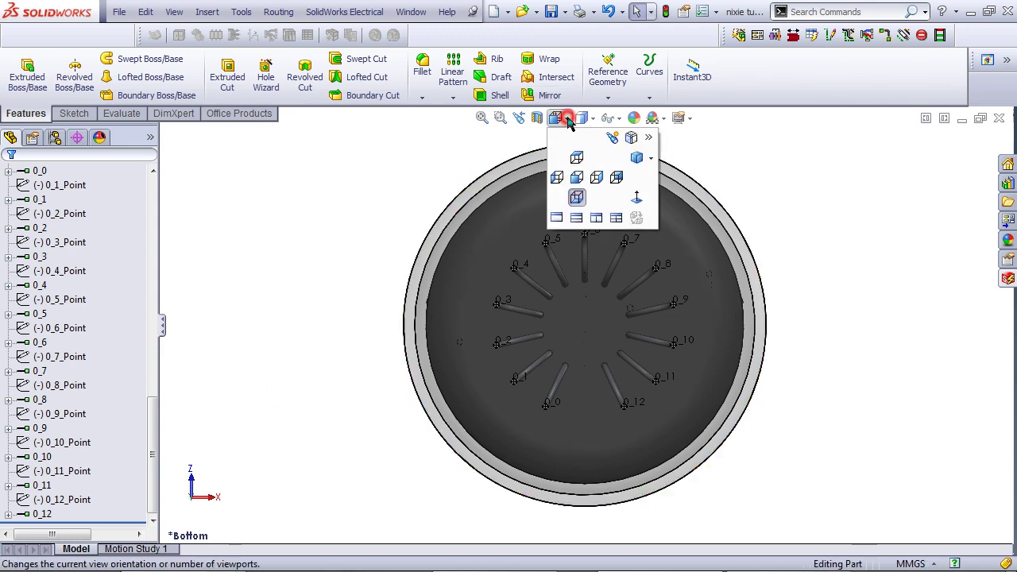
{"action": "left_click", "coordinate": [636, 159]}
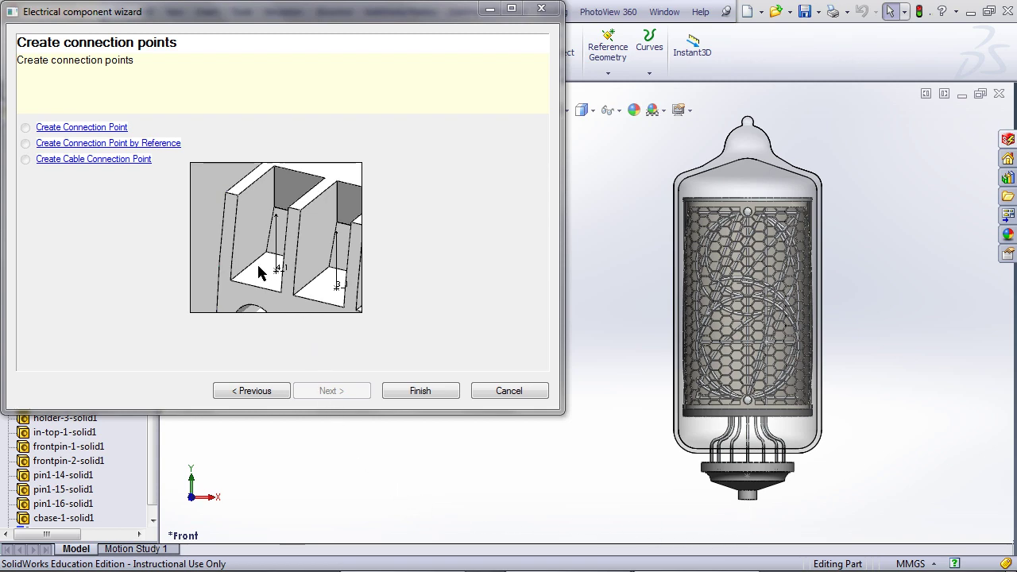
Step: Place the EwCable cable connection point on Point1@Sketch1 atop the base cylinder and finish
{"action": "left_click", "coordinate": [126, 160]}
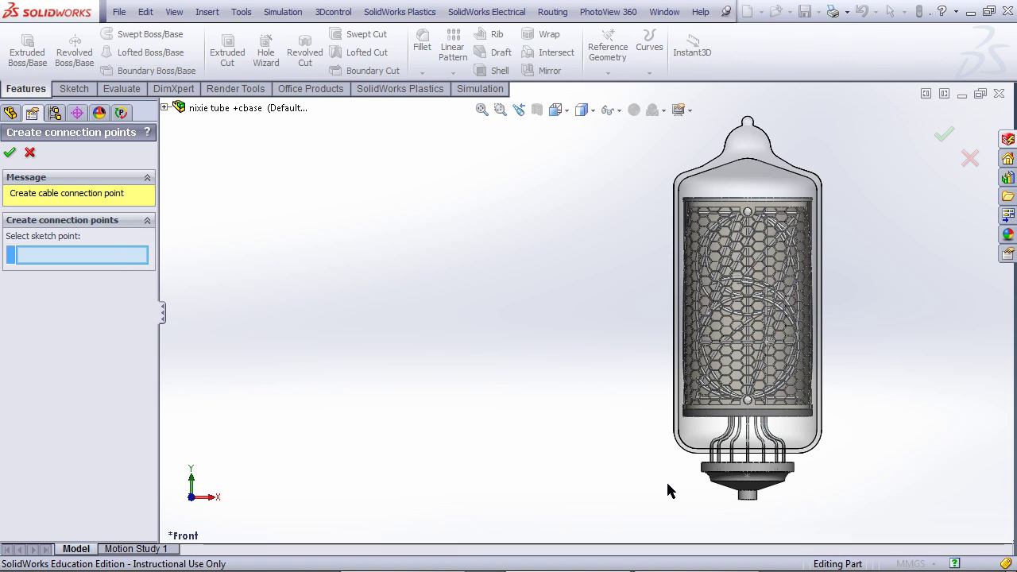
{"action": "middle_click_drag", "start_coordinate": [668, 490], "coordinate": [743, 373]}
{"action": "scroll", "coordinate": [738, 377], "scroll_direction": "down", "scroll_amount": 6}
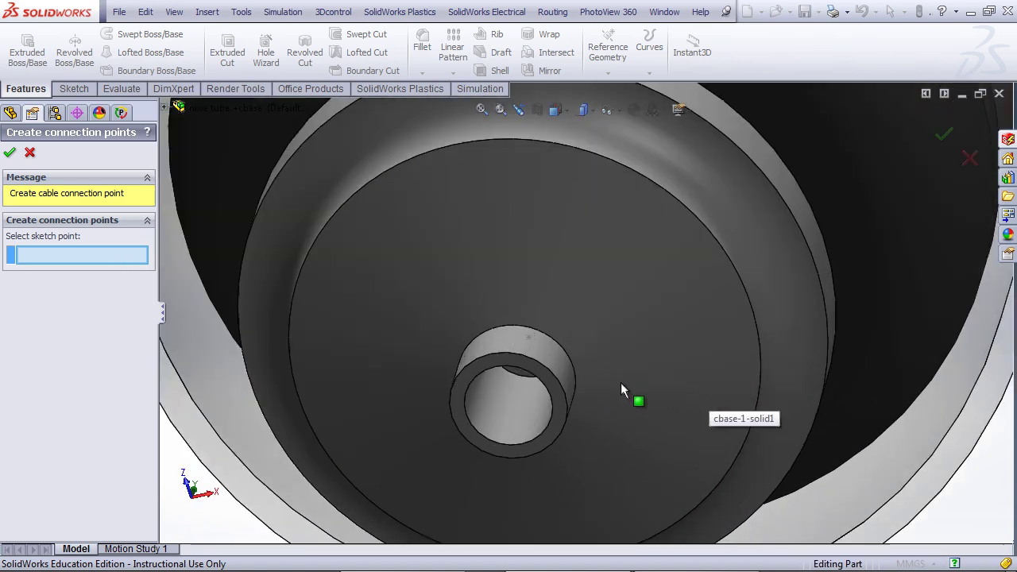
{"action": "scroll", "coordinate": [620, 389], "scroll_direction": "down", "scroll_amount": 2}
{"action": "left_click", "coordinate": [482, 309]}
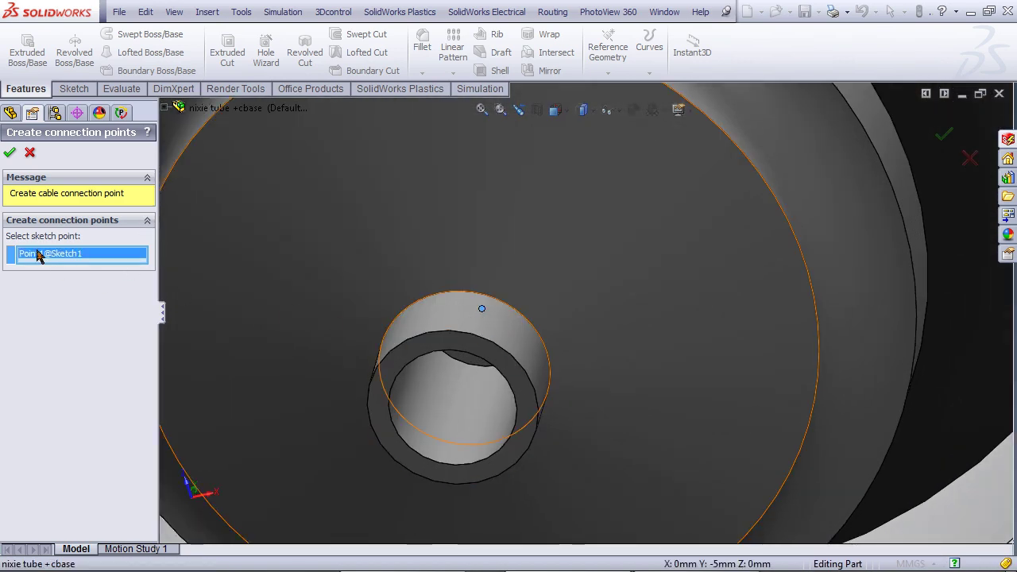
{"action": "left_click", "coordinate": [9, 153]}
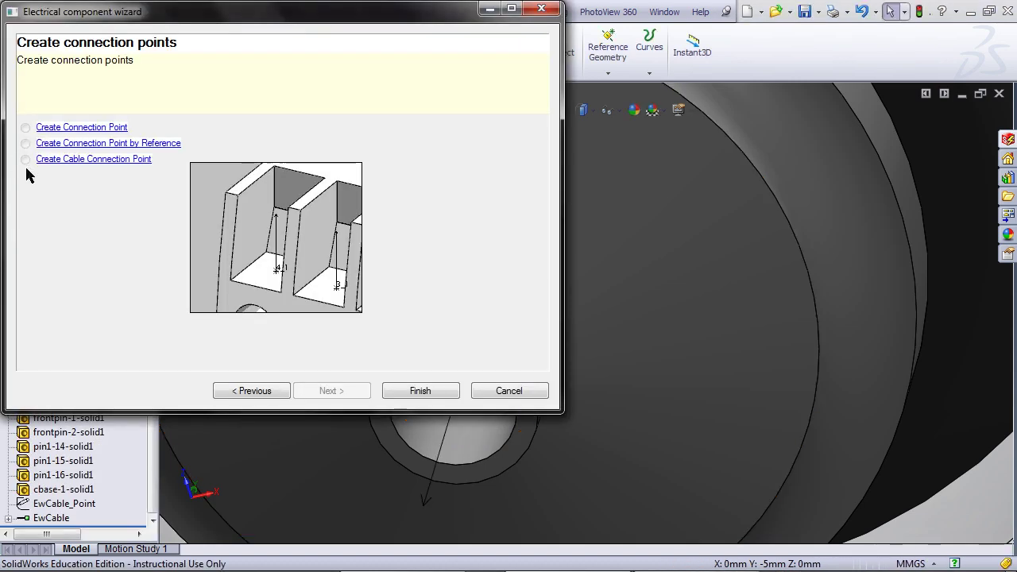
{"action": "left_click", "coordinate": [419, 390]}
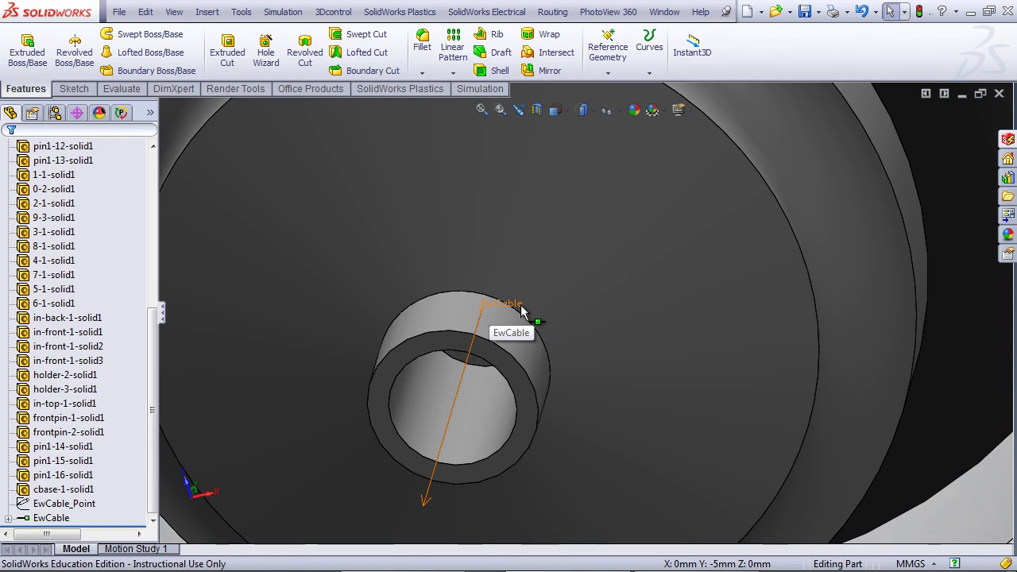
{"action": "scroll", "coordinate": [520, 334], "scroll_direction": "up", "scroll_amount": 5}
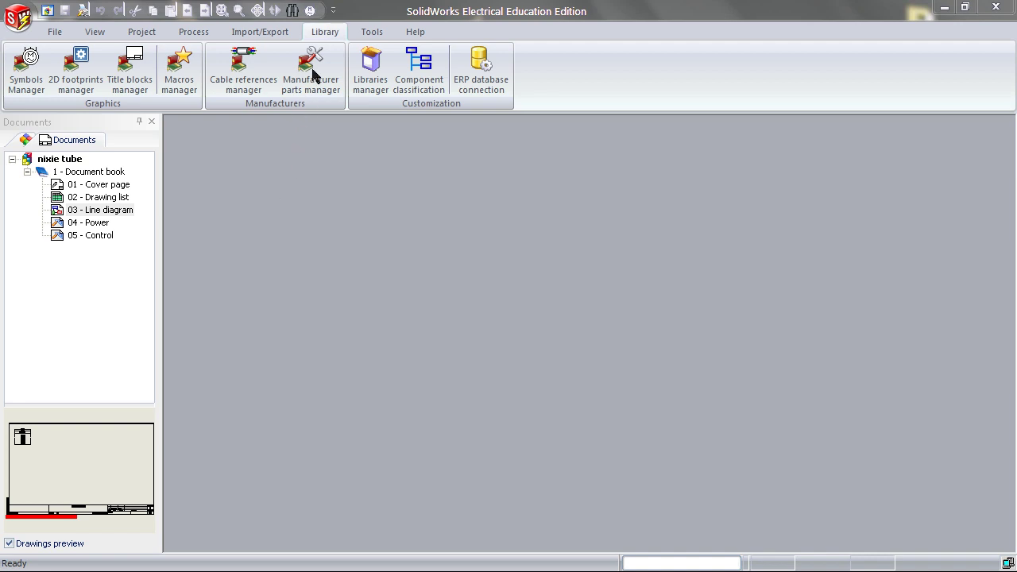
Step: Open the Nixie Tube part's properties from the Manufacturer parts manager
{"action": "left_click", "coordinate": [311, 71]}
{"action": "left_click_drag", "start_coordinate": [507, 113], "coordinate": [499, 79]}
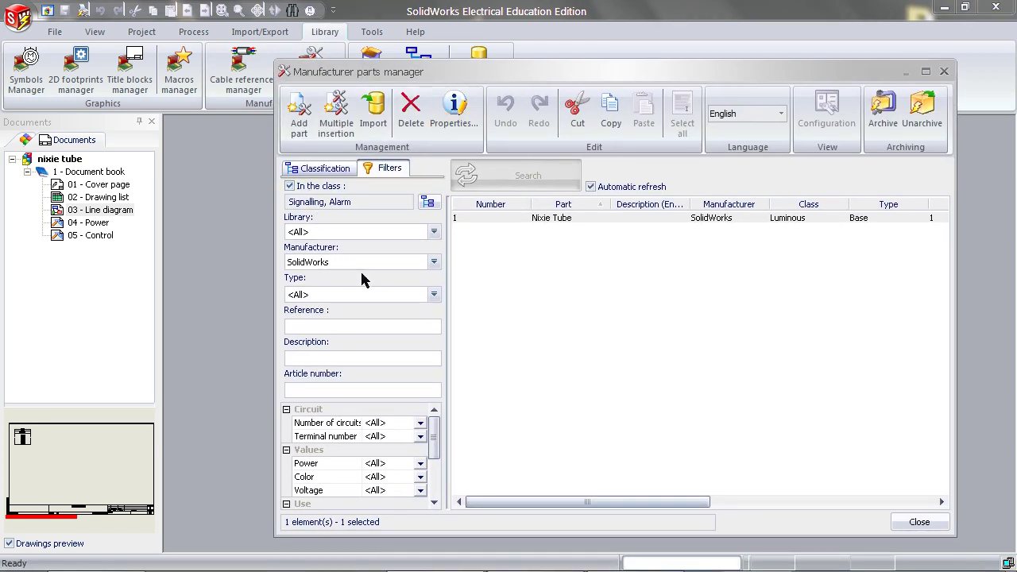
{"action": "left_click", "coordinate": [580, 220]}
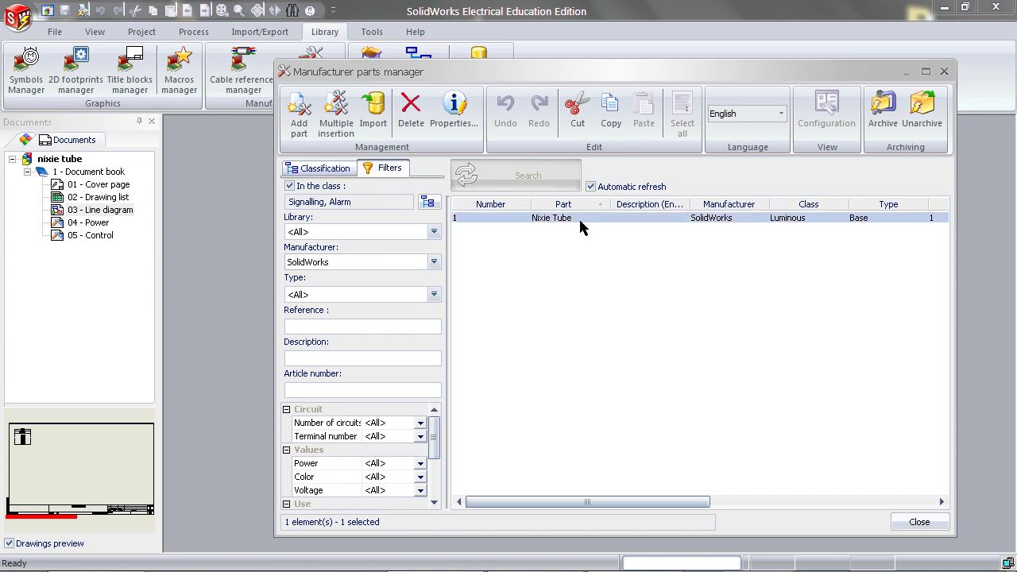
{"action": "left_click", "coordinate": [455, 127]}
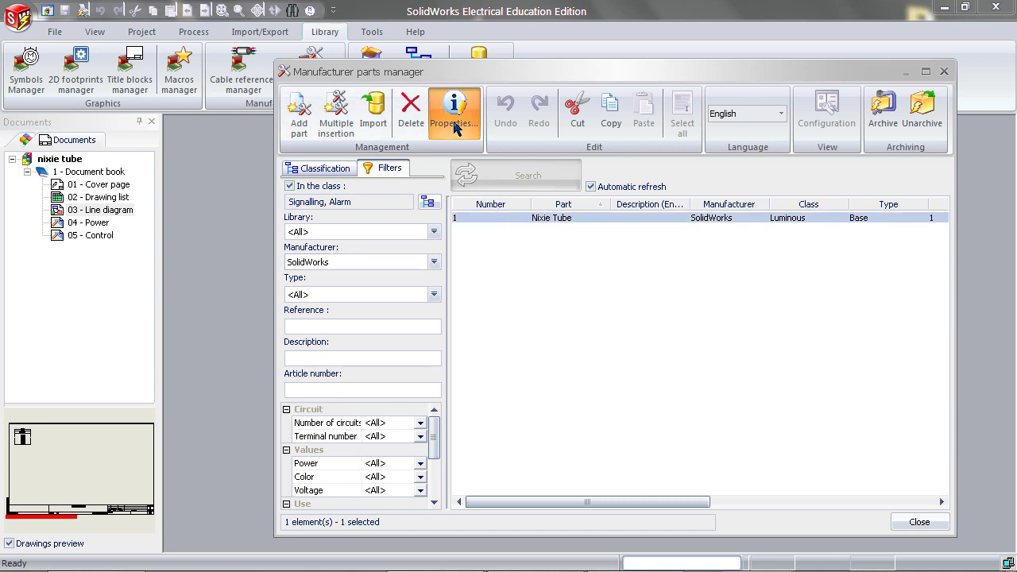
{"action": "left_click_drag", "start_coordinate": [736, 248], "coordinate": [532, 99]}
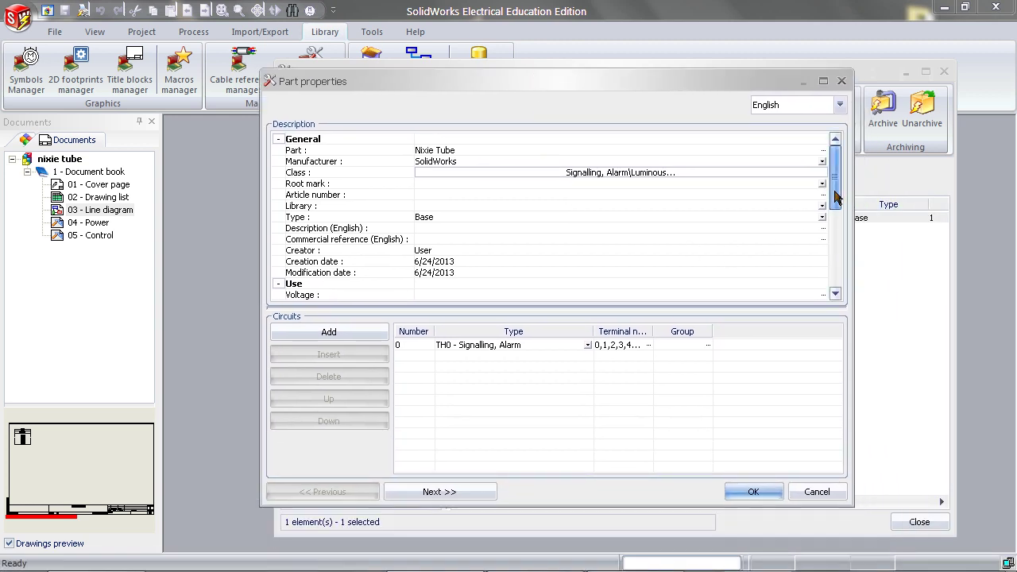
{"action": "left_click_drag", "start_coordinate": [834, 176], "coordinate": [842, 274]}
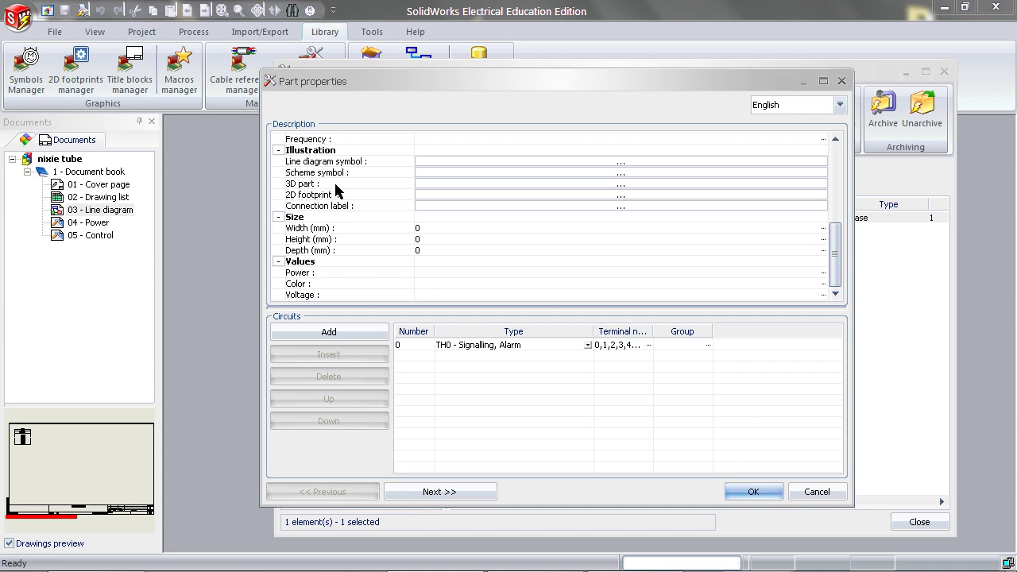
Step: Set Nixie Tube.SLDPRT as its 3D part, save, and close the manager
{"action": "double_click", "coordinate": [421, 184]}
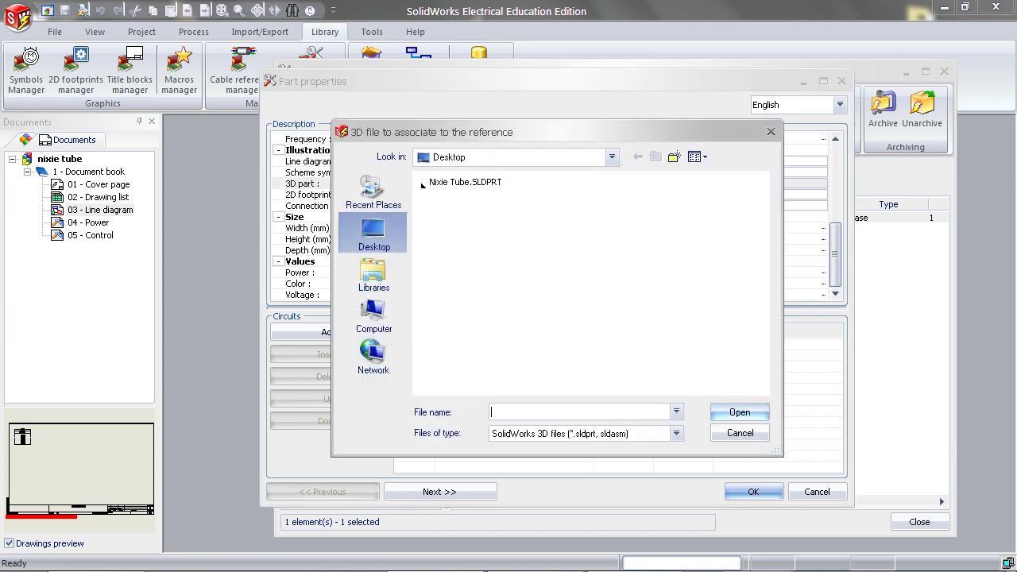
{"action": "left_click", "coordinate": [513, 183]}
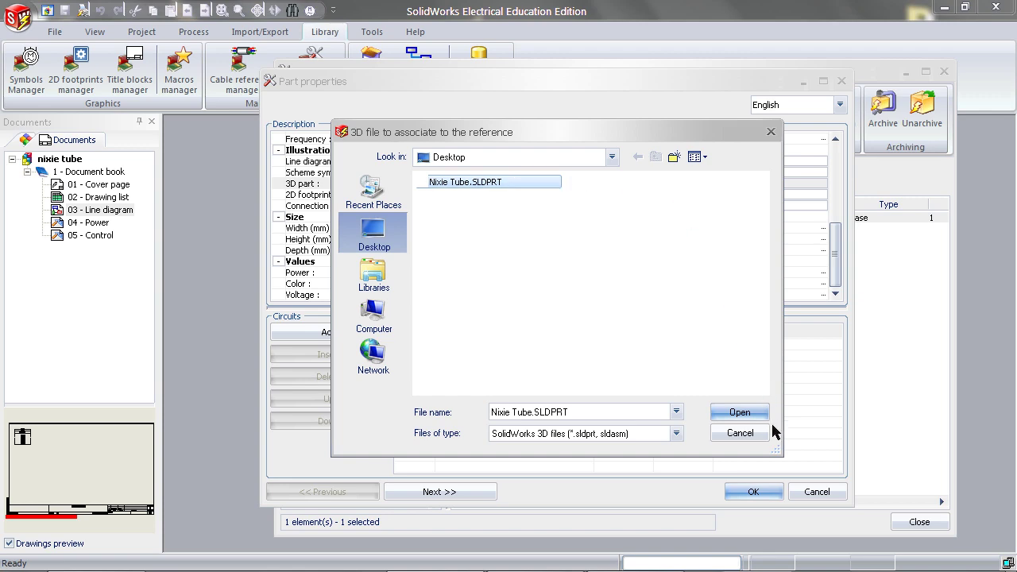
{"action": "left_click", "coordinate": [751, 413]}
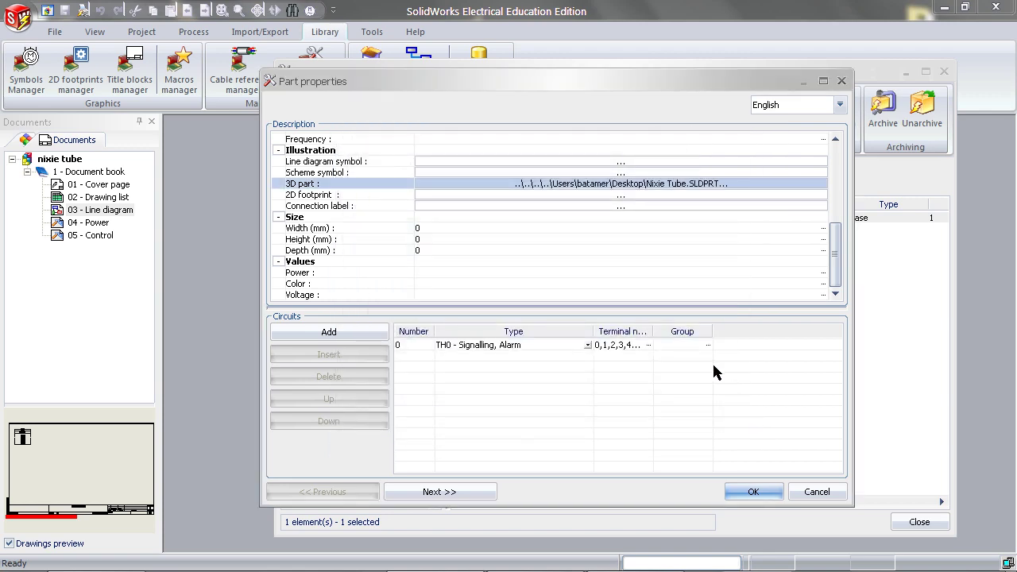
{"action": "left_click", "coordinate": [755, 492]}
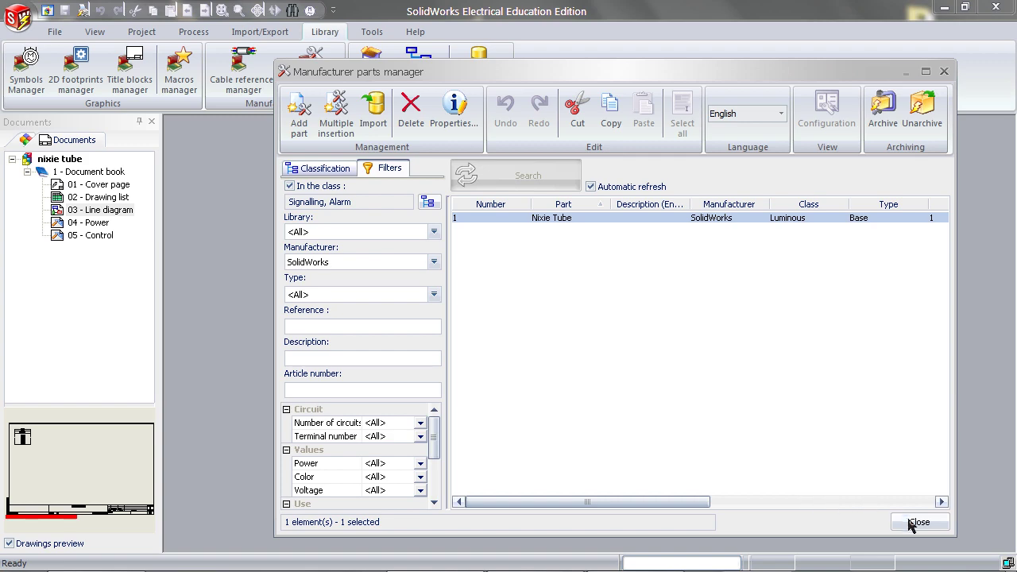
{"action": "left_click", "coordinate": [914, 523]}
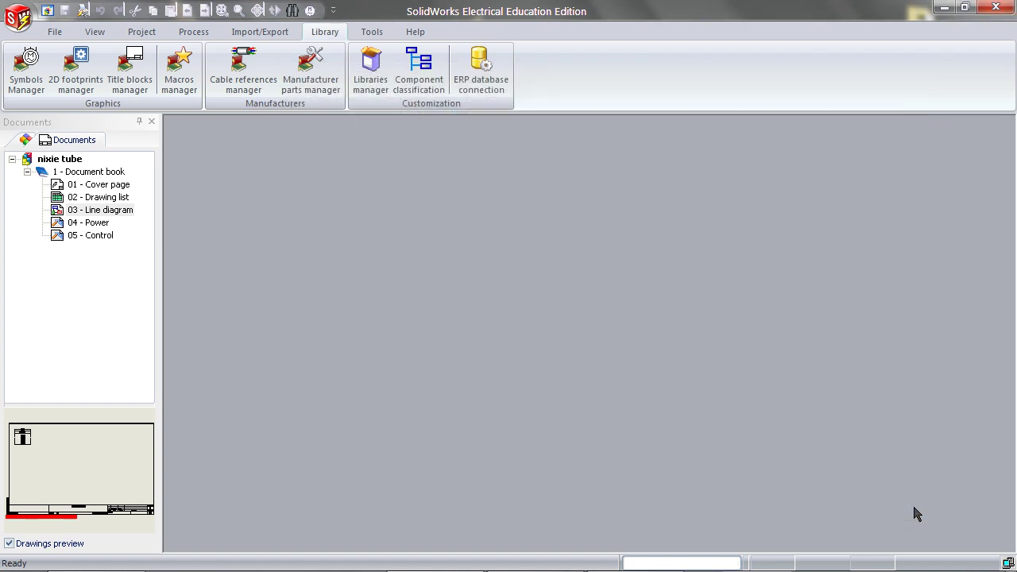